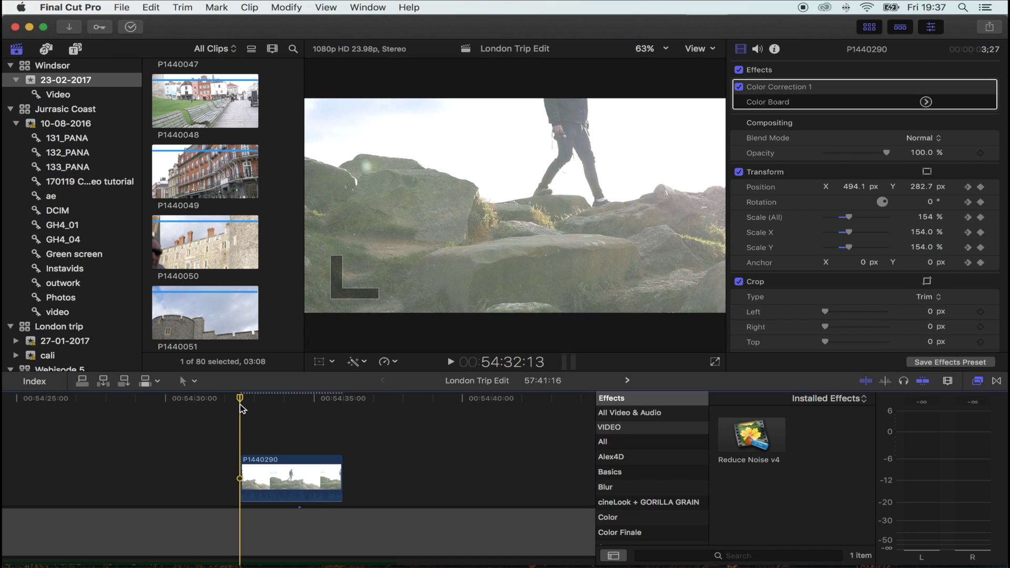
- Preview the hiking clip P1440290 in the timeline
scroll(253, 403, right, 1)
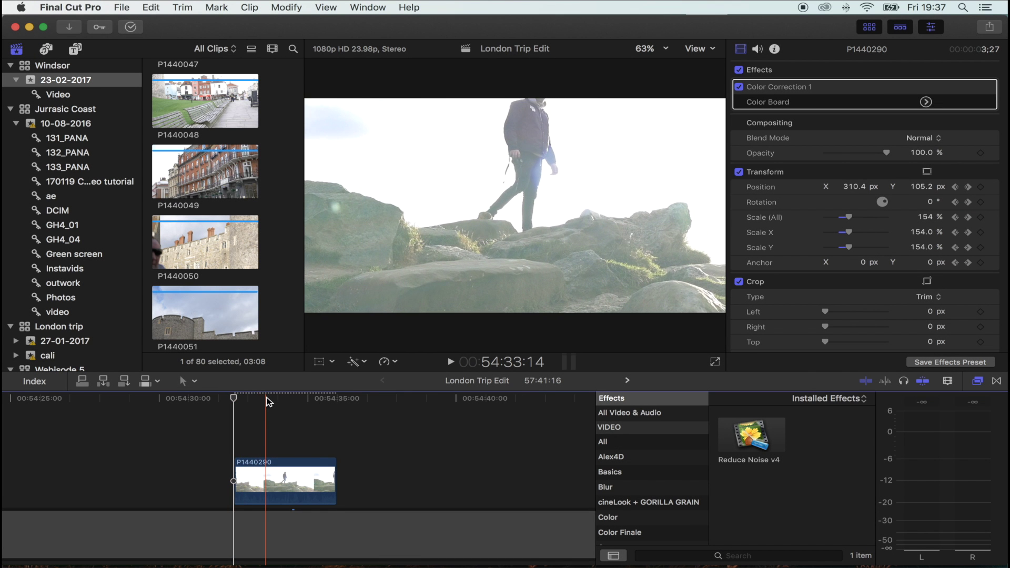
scroll(268, 402, right, 1)
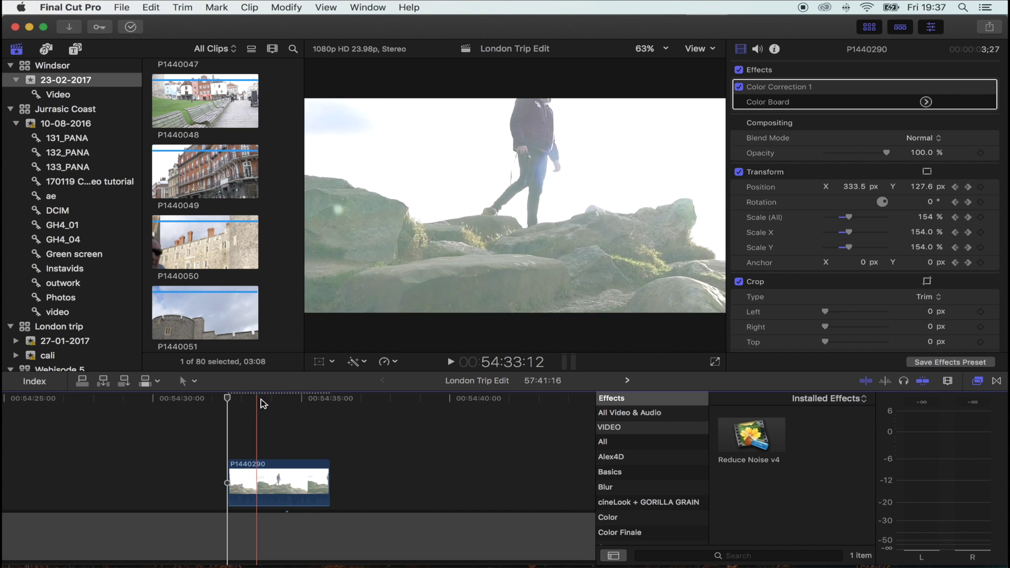
key(space)
click(248, 404)
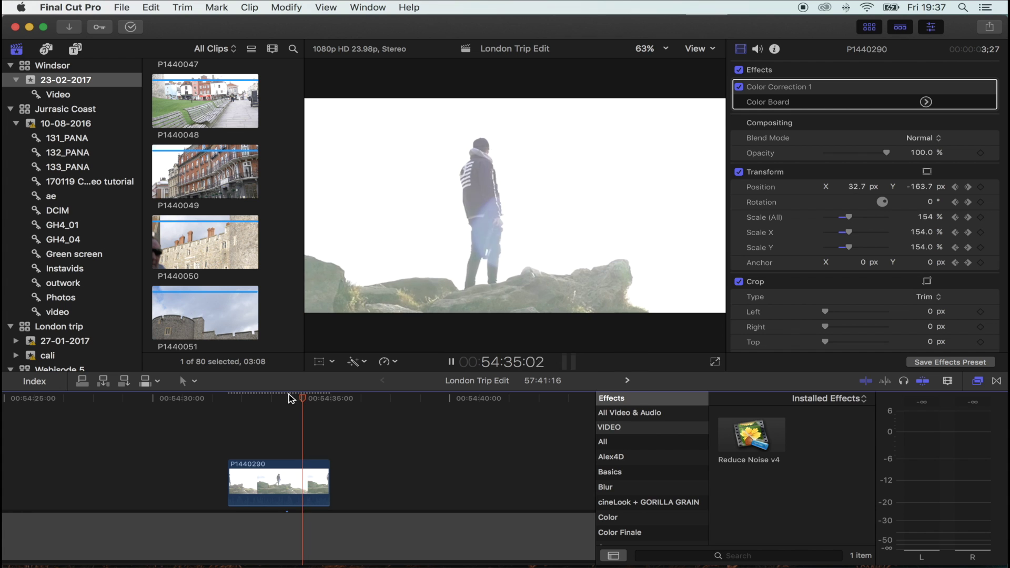
key(space)
- Slow P1440290 to 40% speed, move it slightly later, and preview the result
click(291, 399)
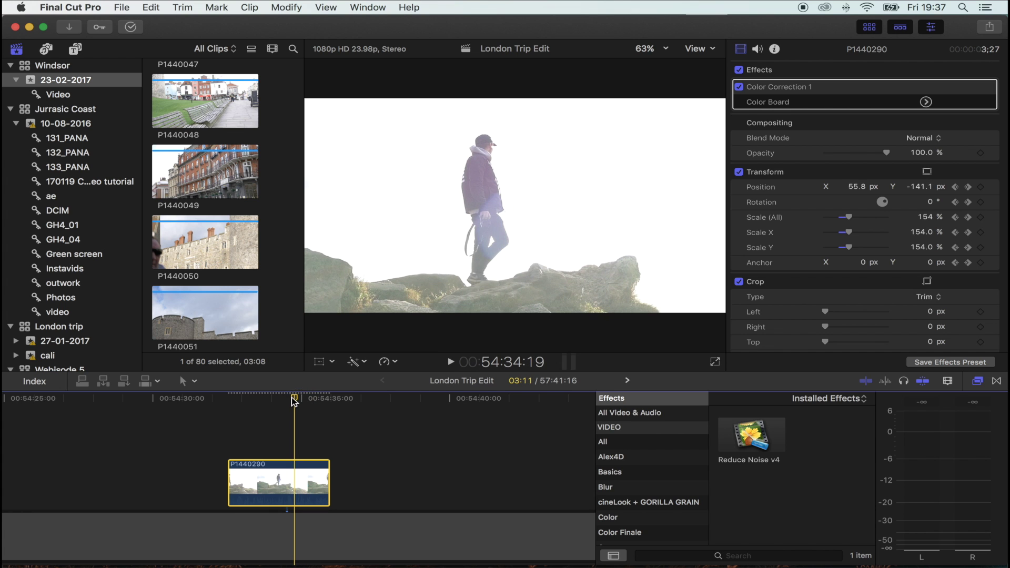
click(304, 401)
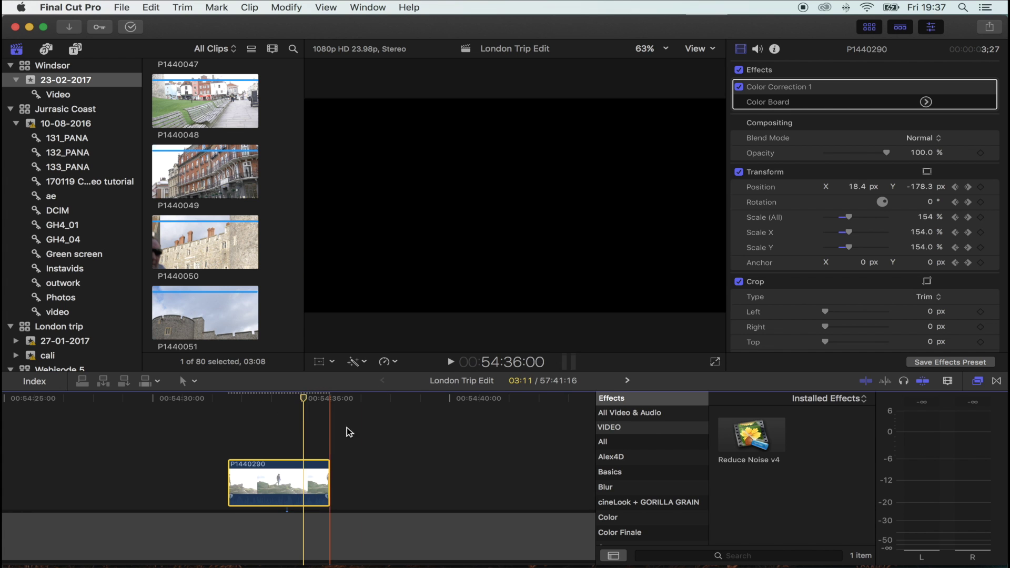
click(388, 361)
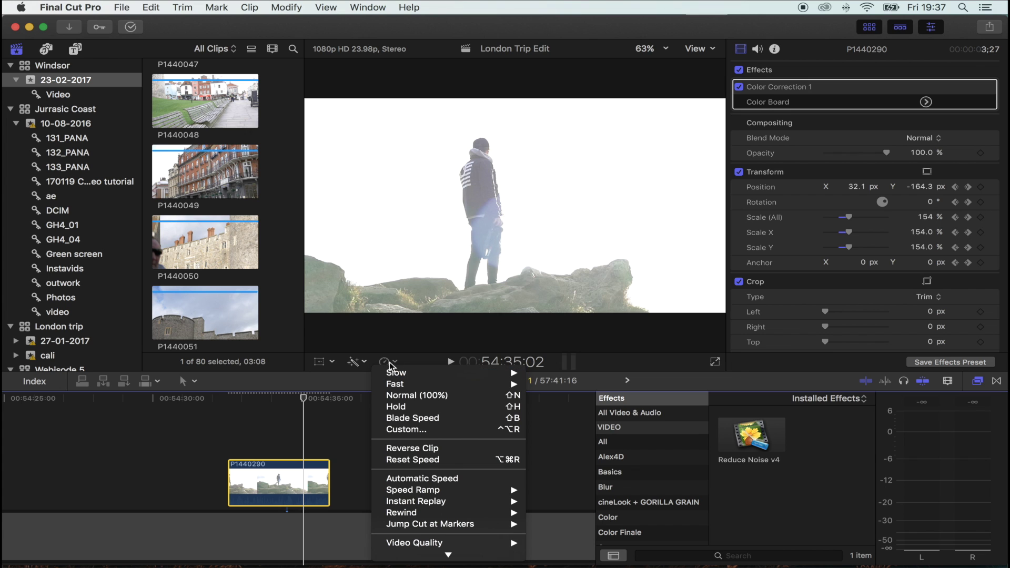
click(434, 478)
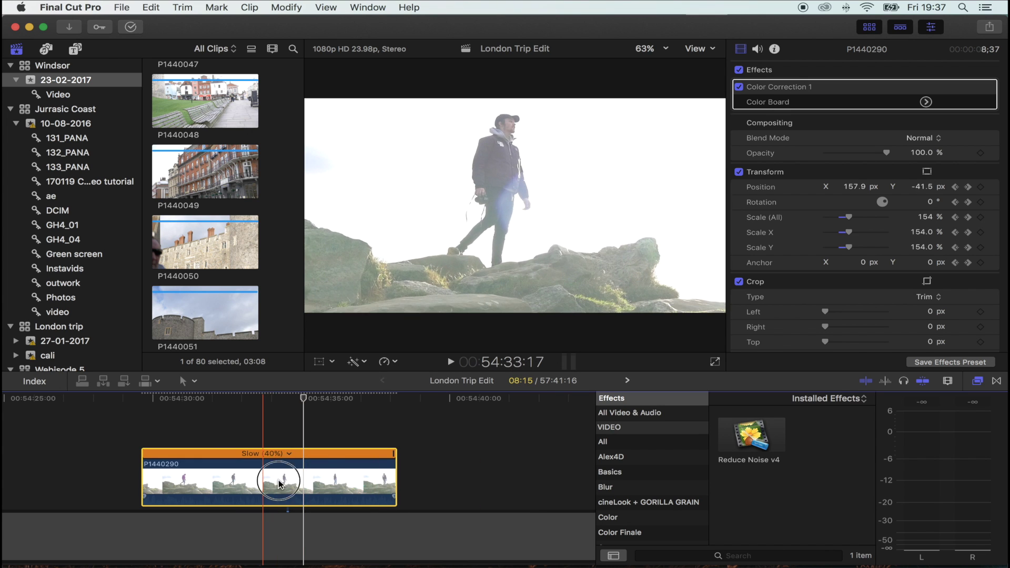
drag(266, 483, 325, 483)
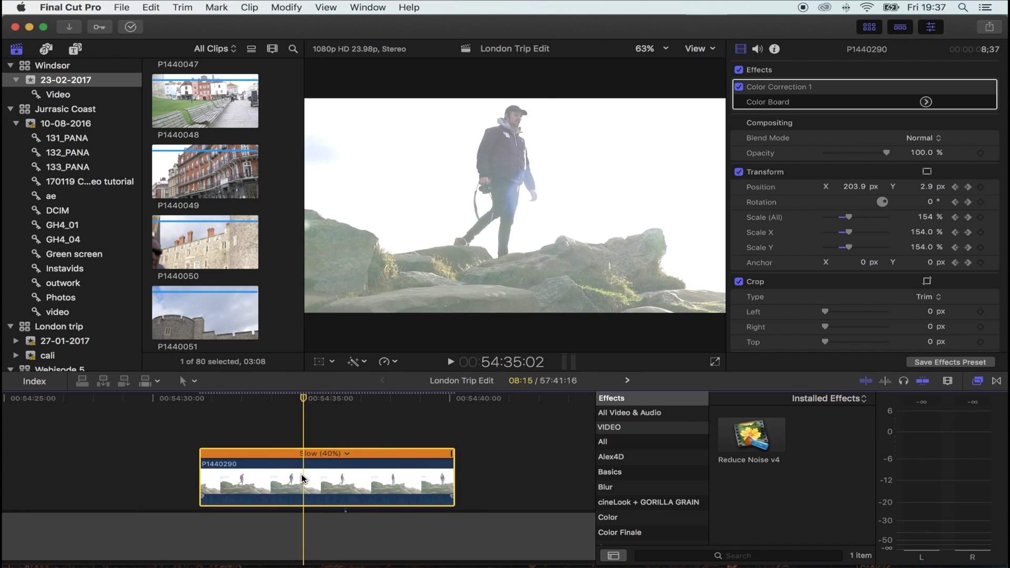
key(space)
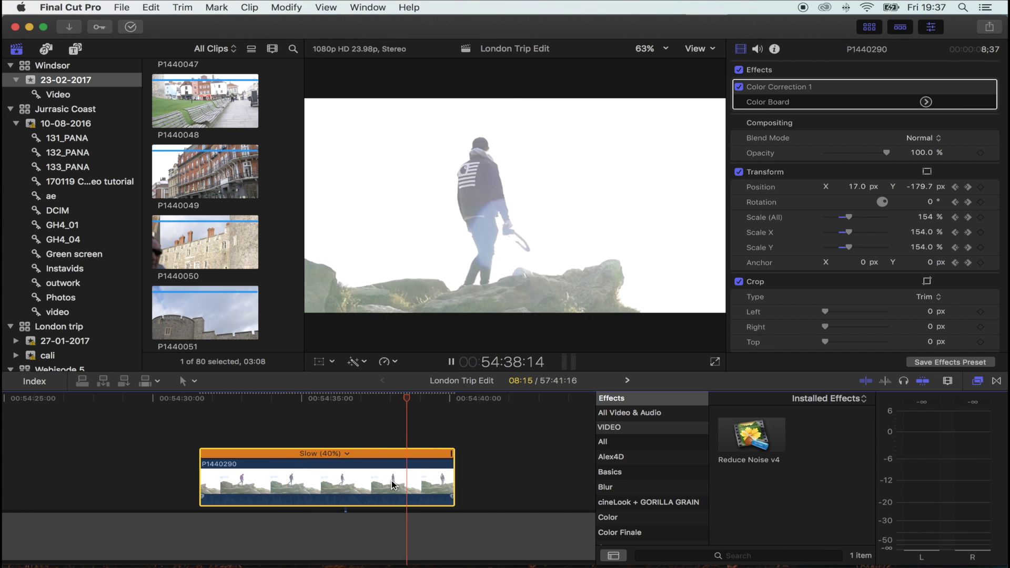
key(space)
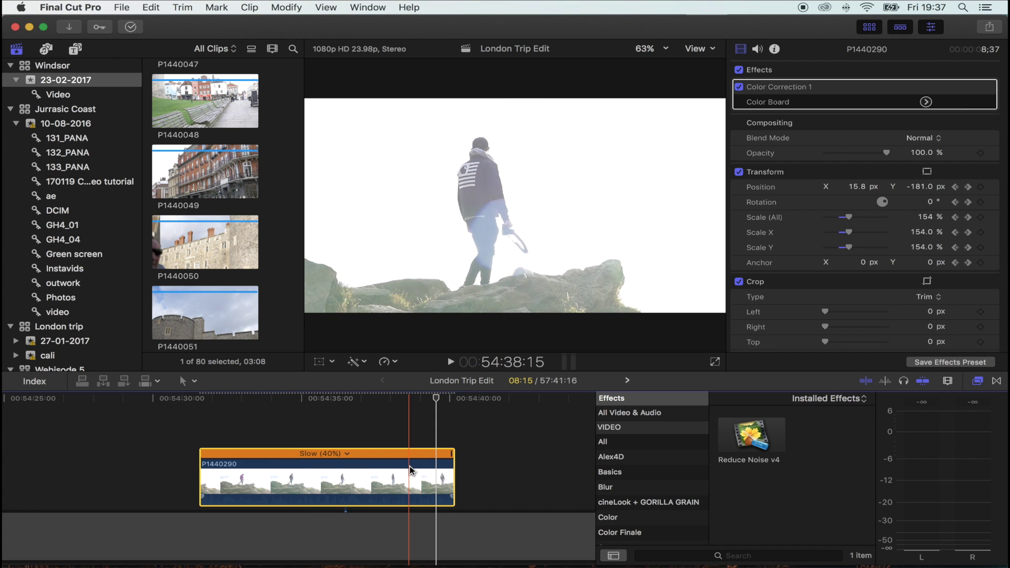
key(super+equal)
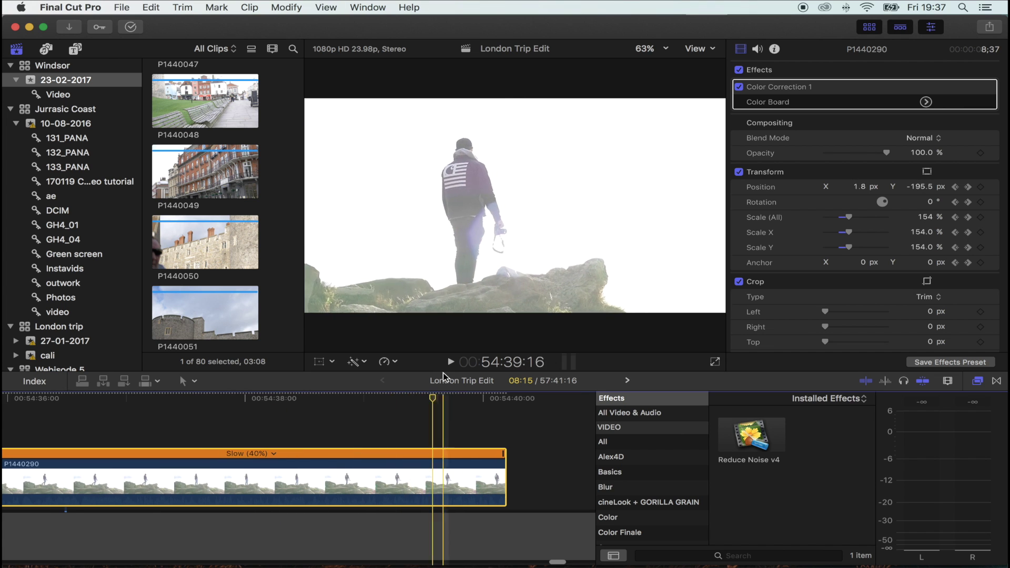
- Blade the 40% speed section twice, two frames apart, to isolate a short segment
drag(430, 398, 370, 405)
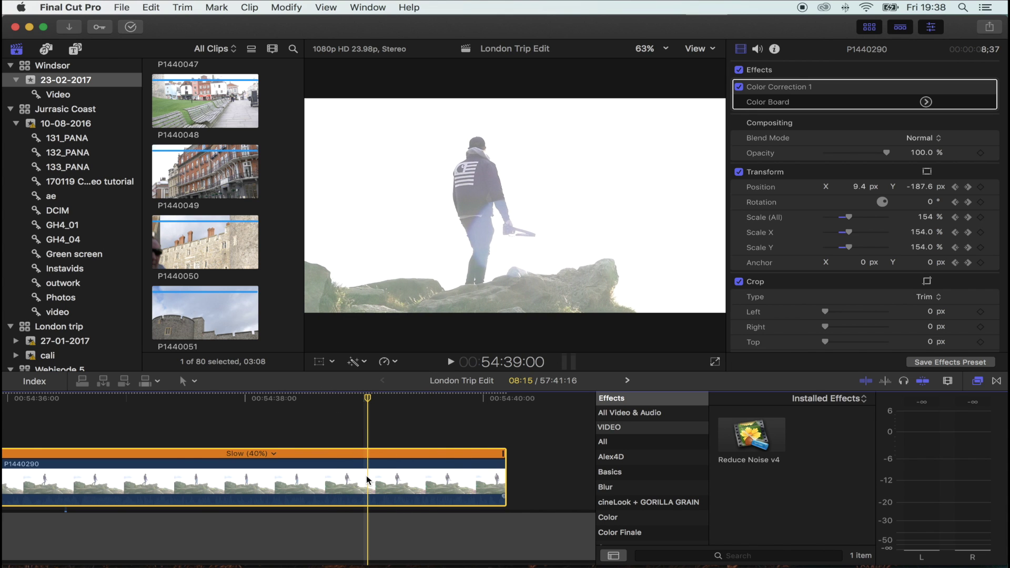
key(shift+b)
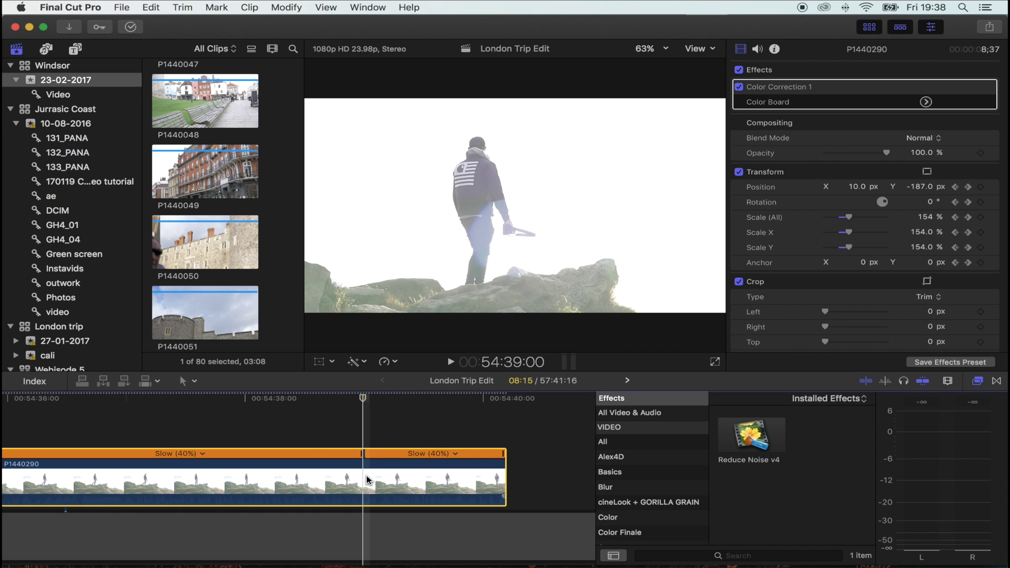
key(Right)
key(Right)
key(Right)
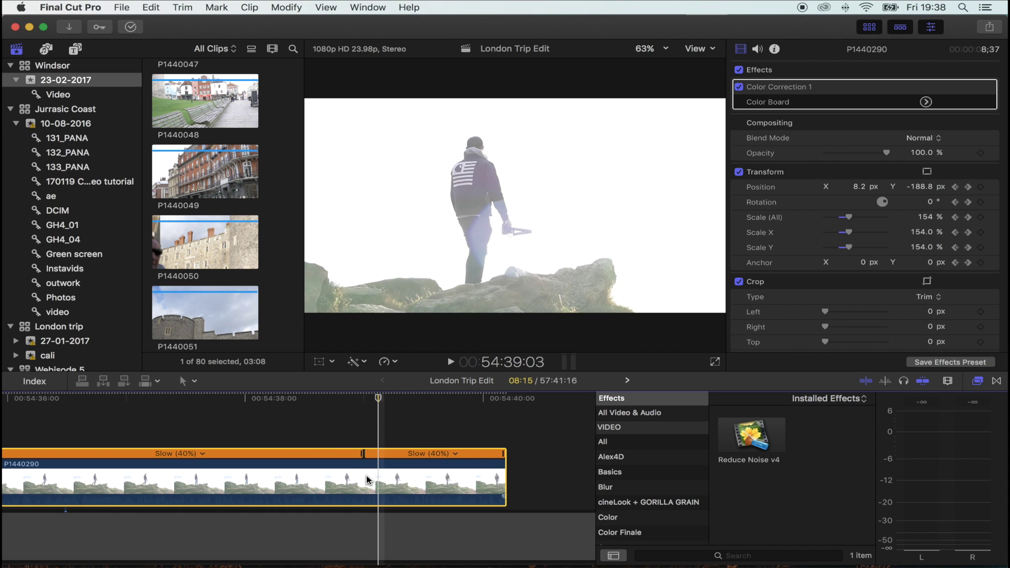
key(Right)
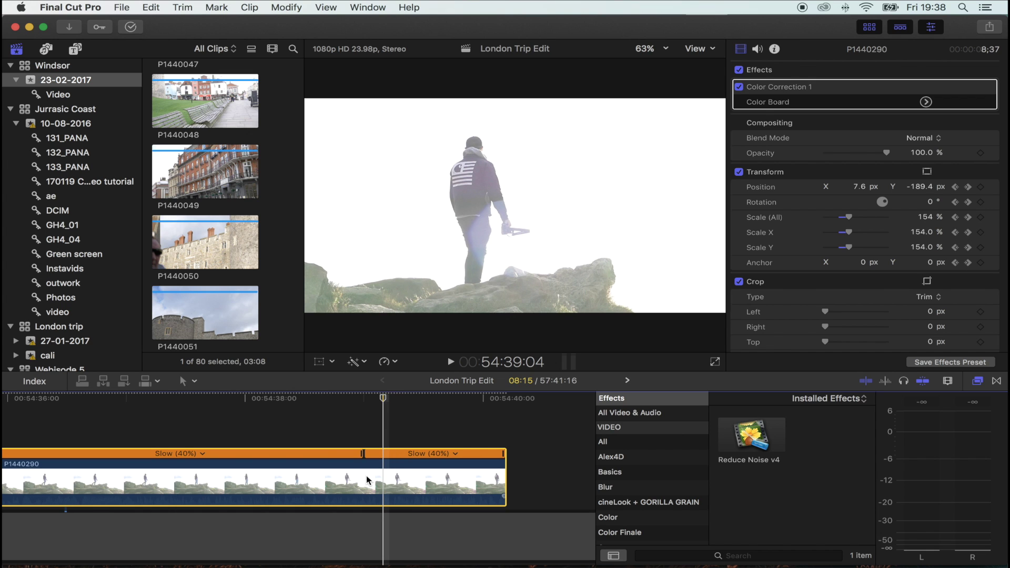
key(shift+b)
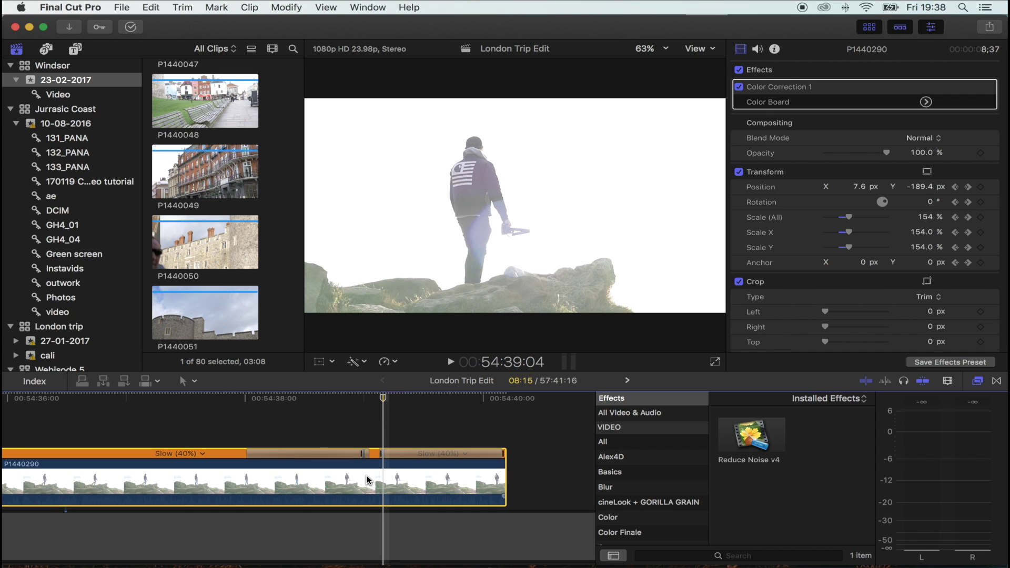
key(super+equal)
key(super+equal)
key(super+equal)
key(super+equal)
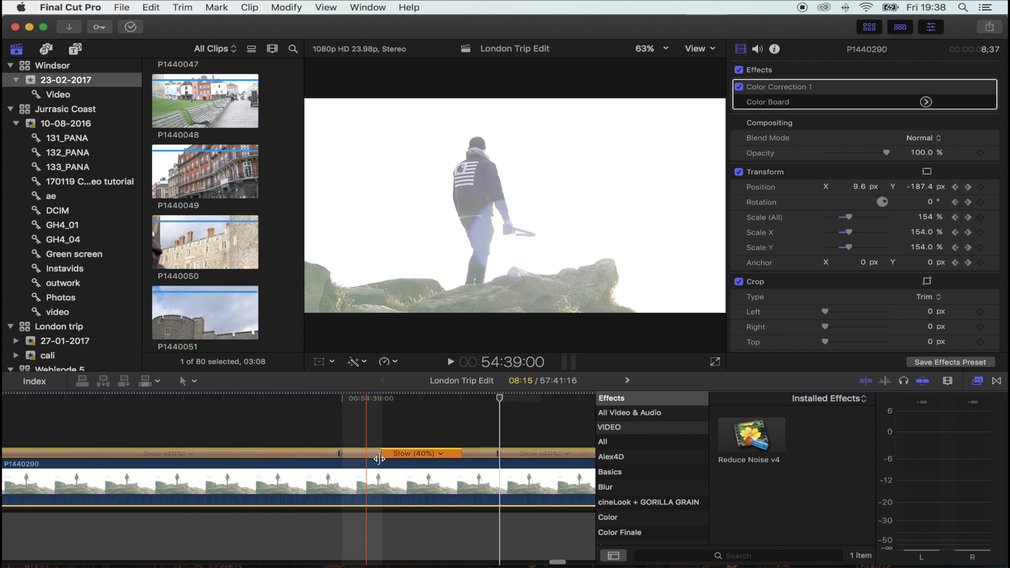
- Set the short segment to a custom 3% rate and play back the new slow-motion
click(445, 453)
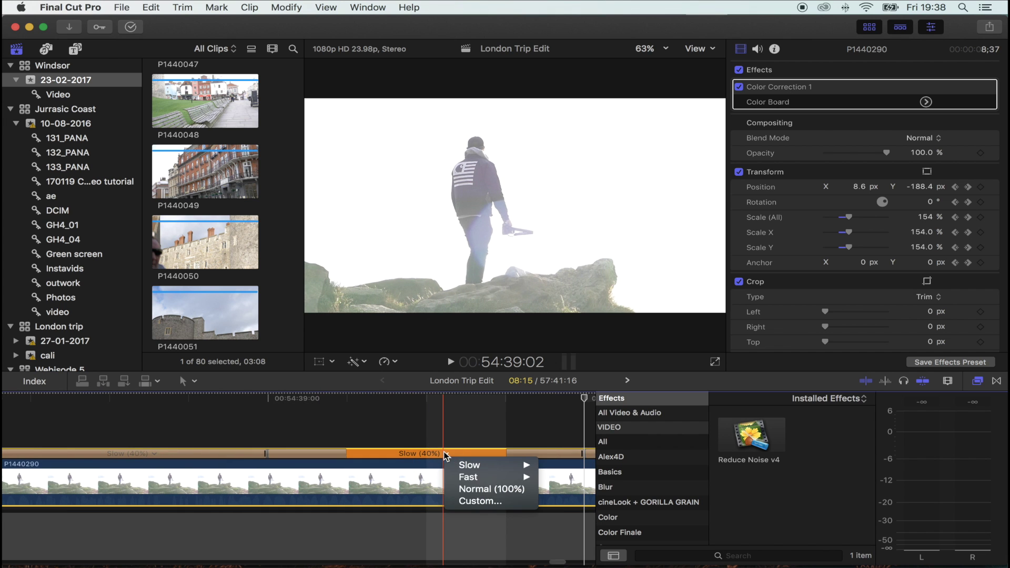
click(476, 503)
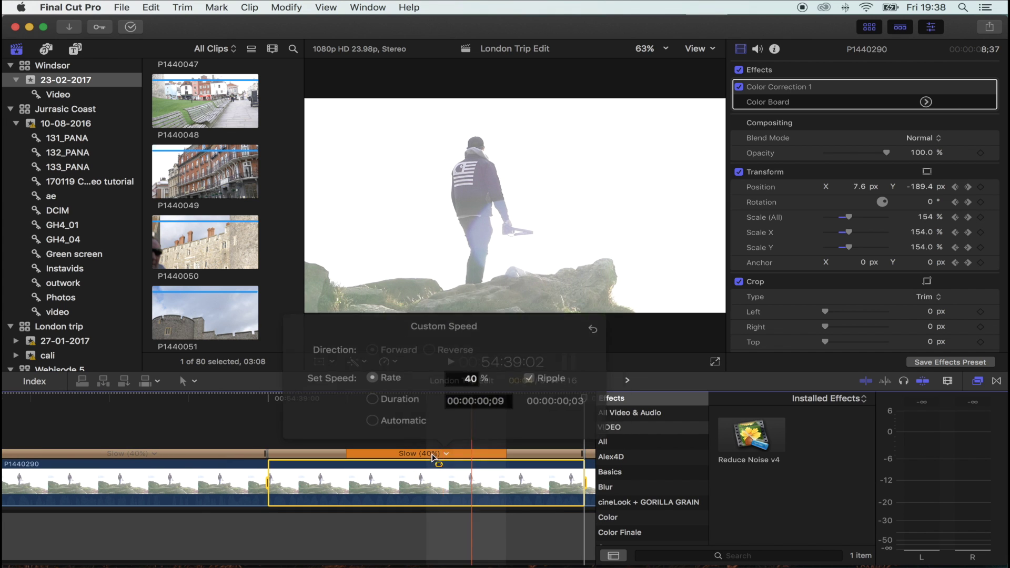
drag(462, 387, 501, 388)
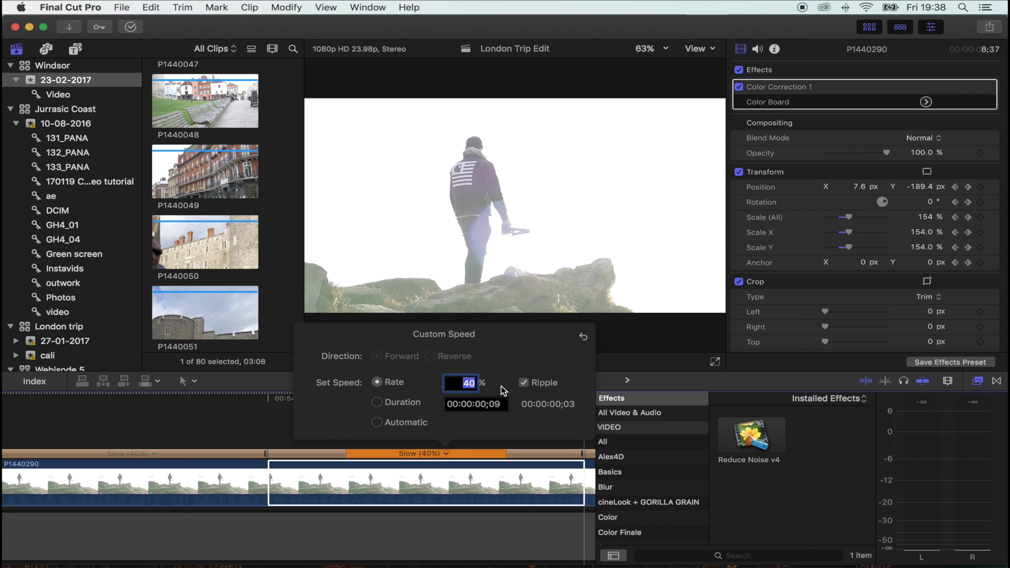
text(3)
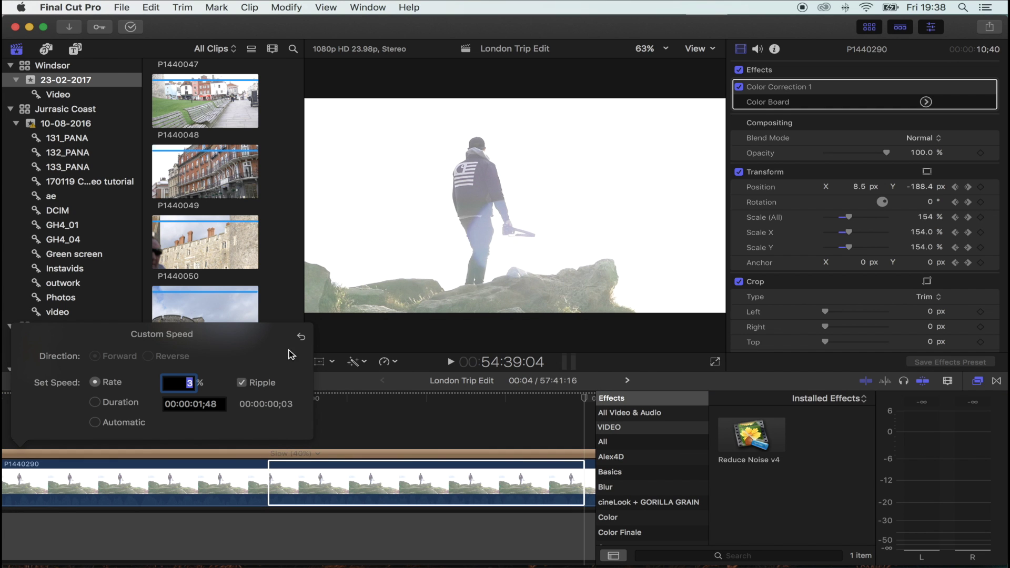
key(Return)
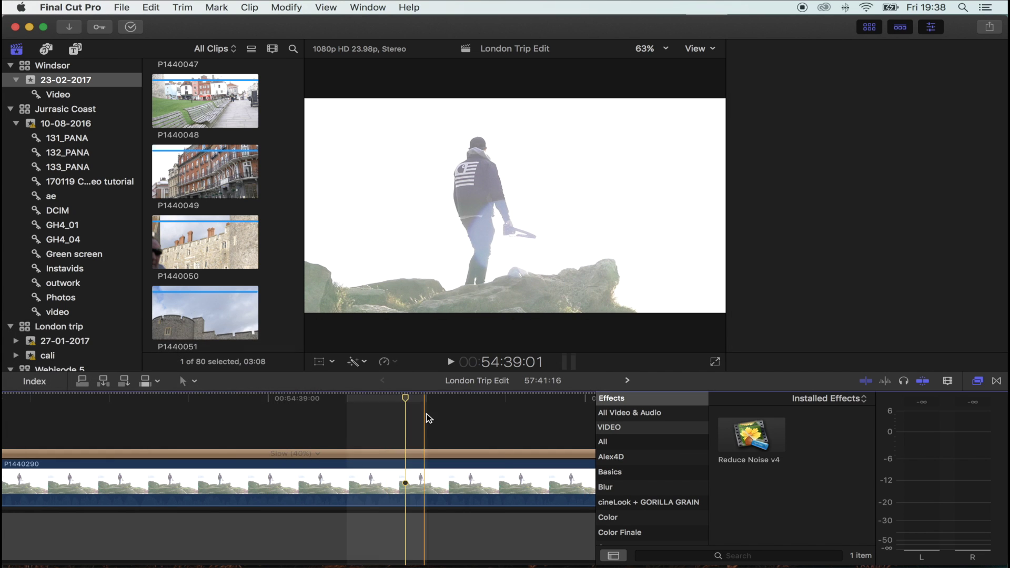
key(super+equal)
key(super+minus)
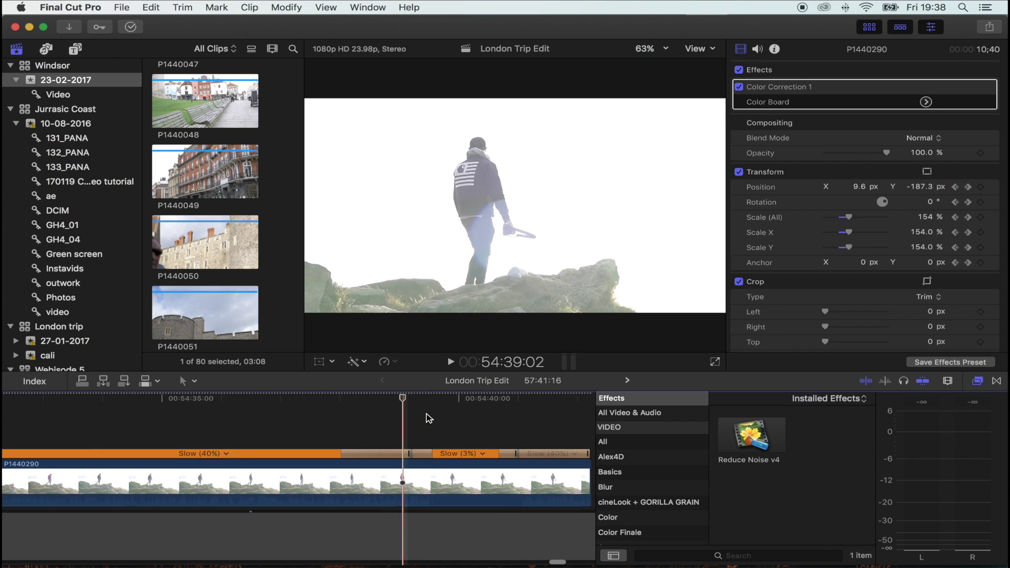
key(space)
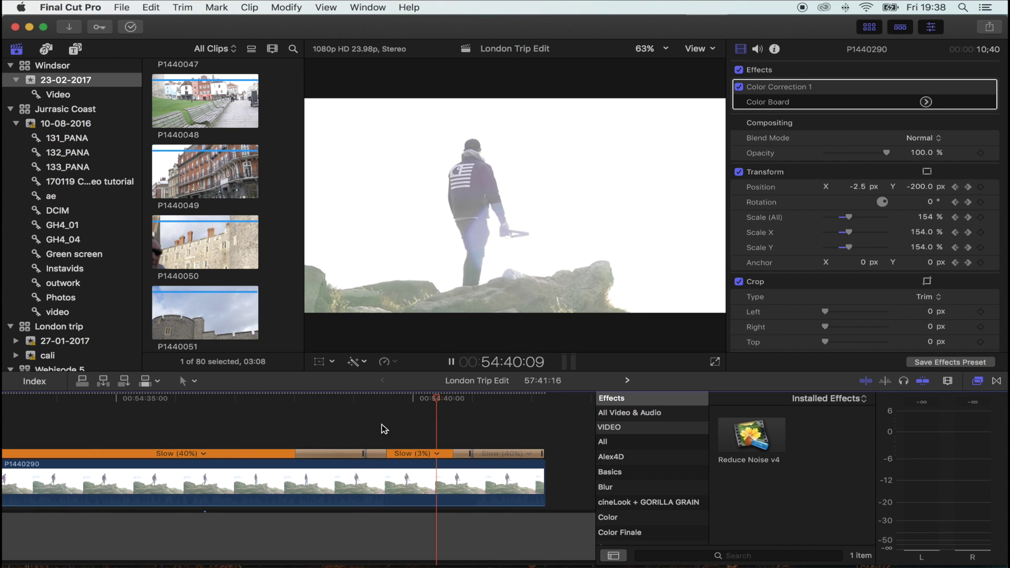
- Switch the hiking clip's retiming quality to Optical Flow for smoother slow motion
click(402, 484)
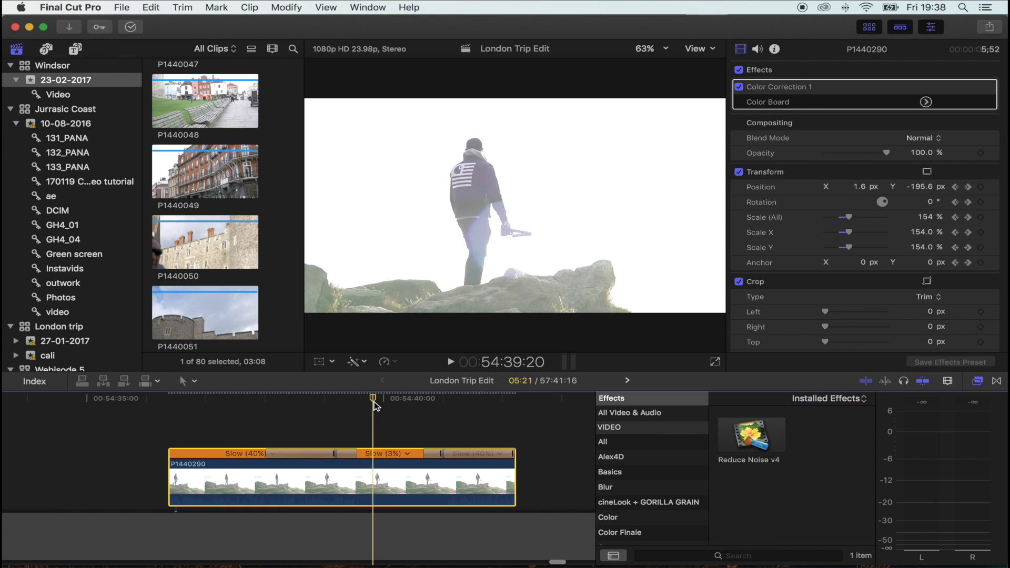
click(391, 360)
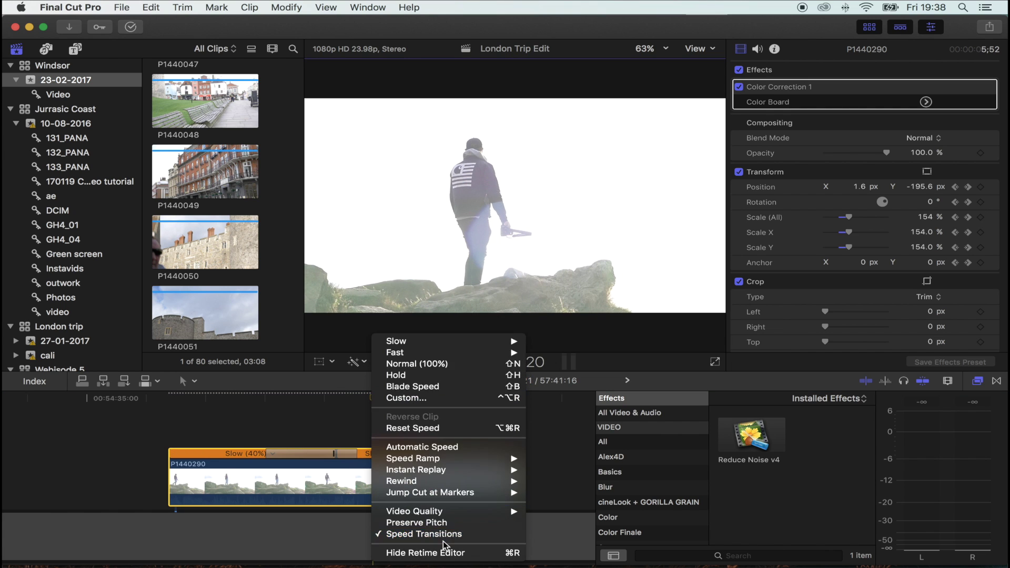
mouse_move(449, 518)
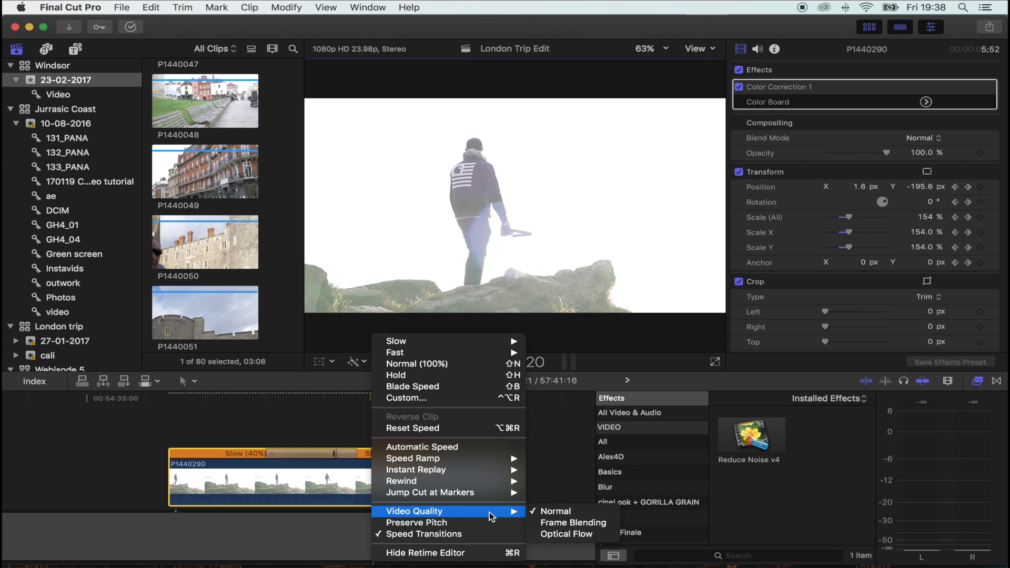
click(567, 533)
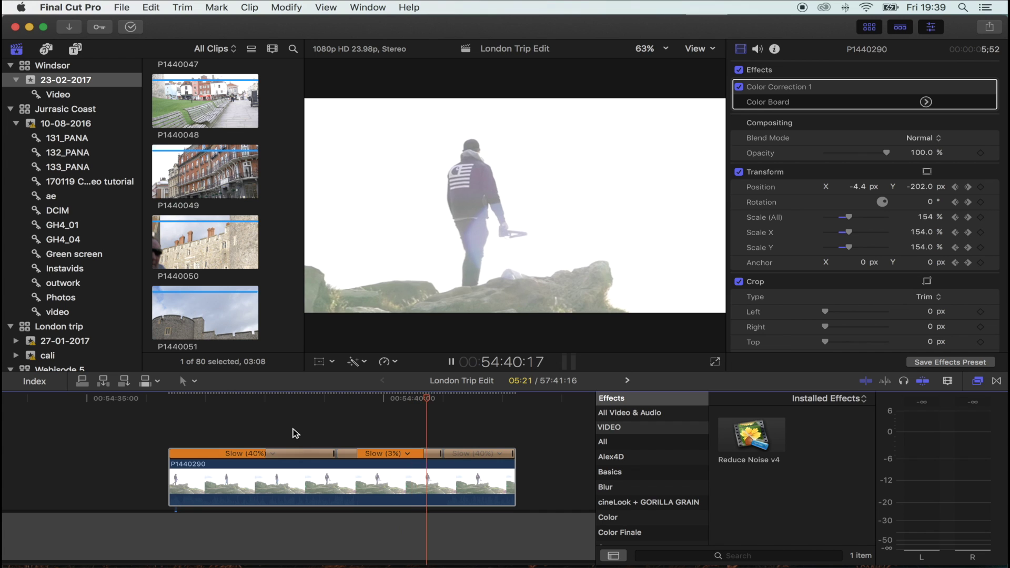
- Review the slow-motion section and stretch the last speed section to 16%
key(space)
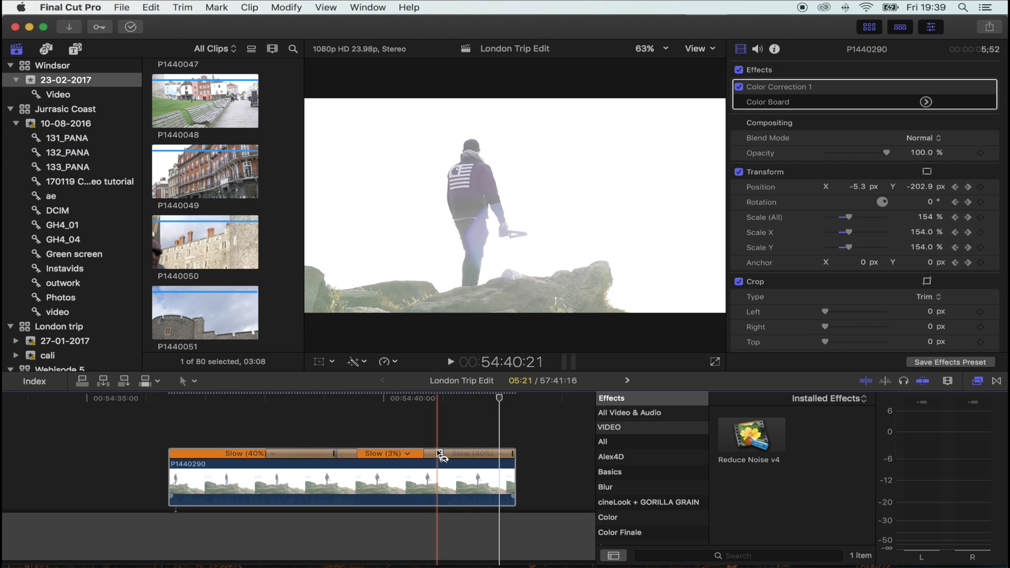
key(space)
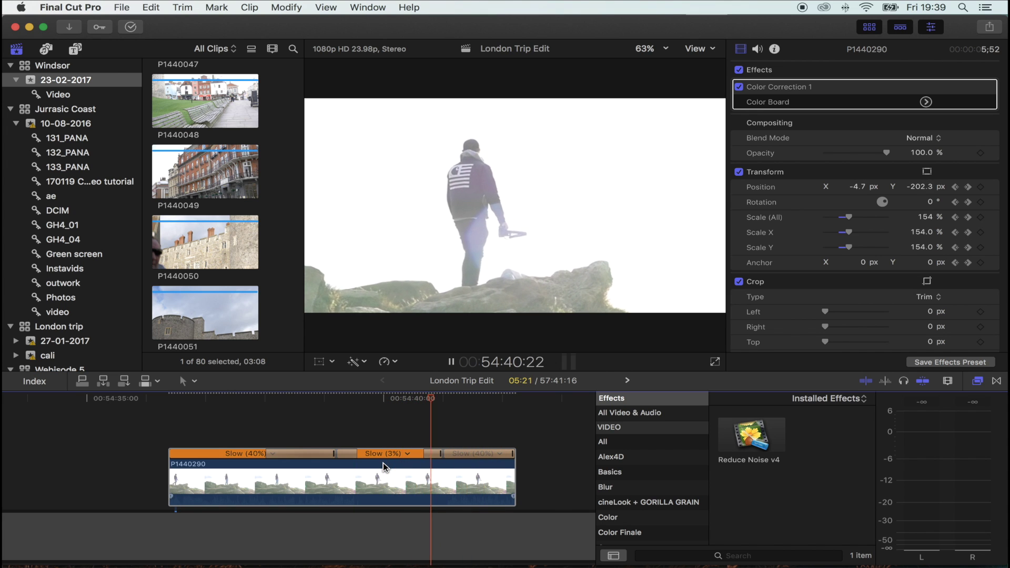
key(space)
drag(449, 458, 594, 453)
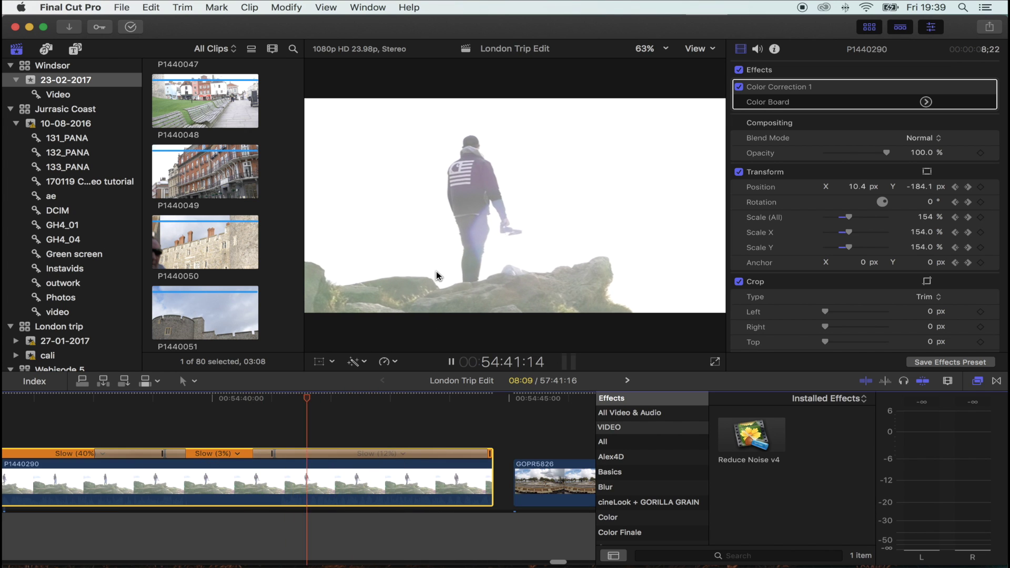
key(space)
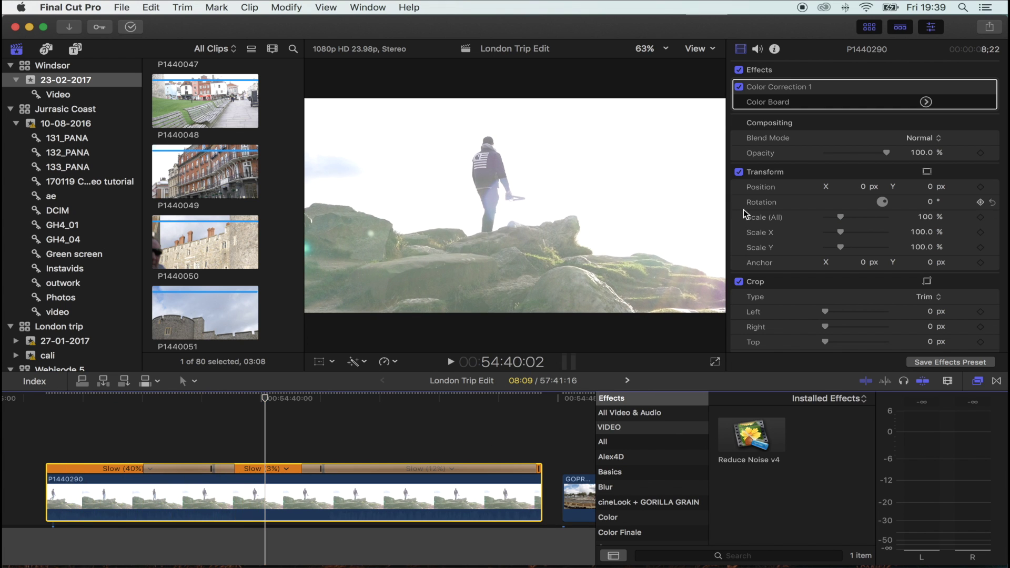
- Enable Stabilization on P1440290 and show transform controls at the clip start, 54:36:09
scroll(743, 209, down, 7)
click(740, 263)
drag(79, 400, 50, 405)
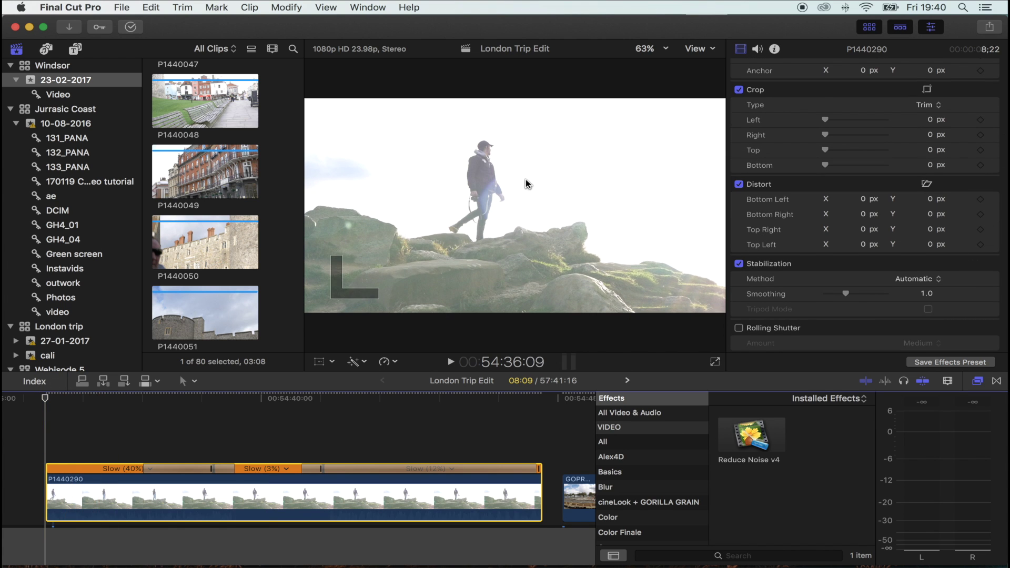
scroll(811, 253, up, 2)
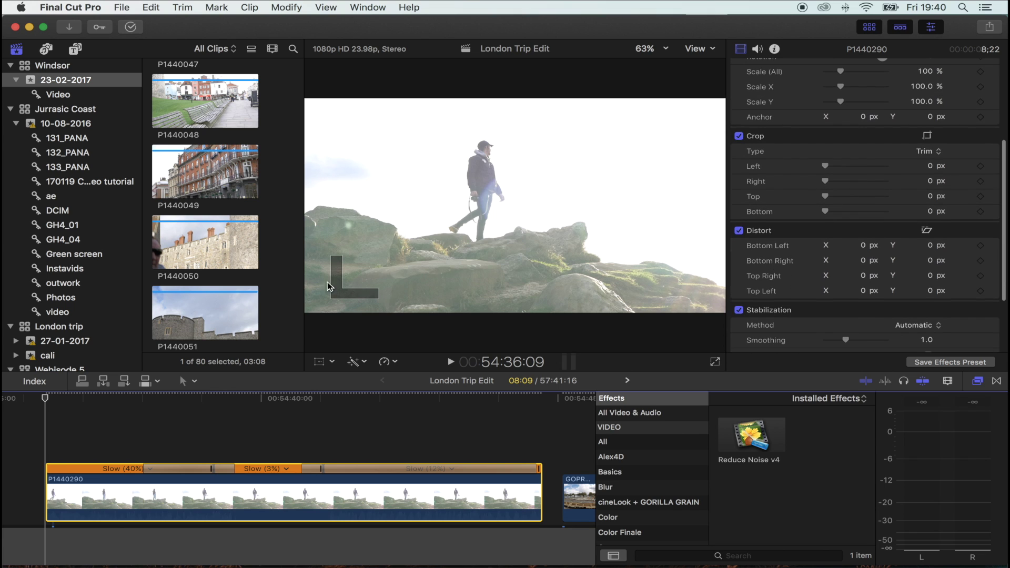
click(320, 362)
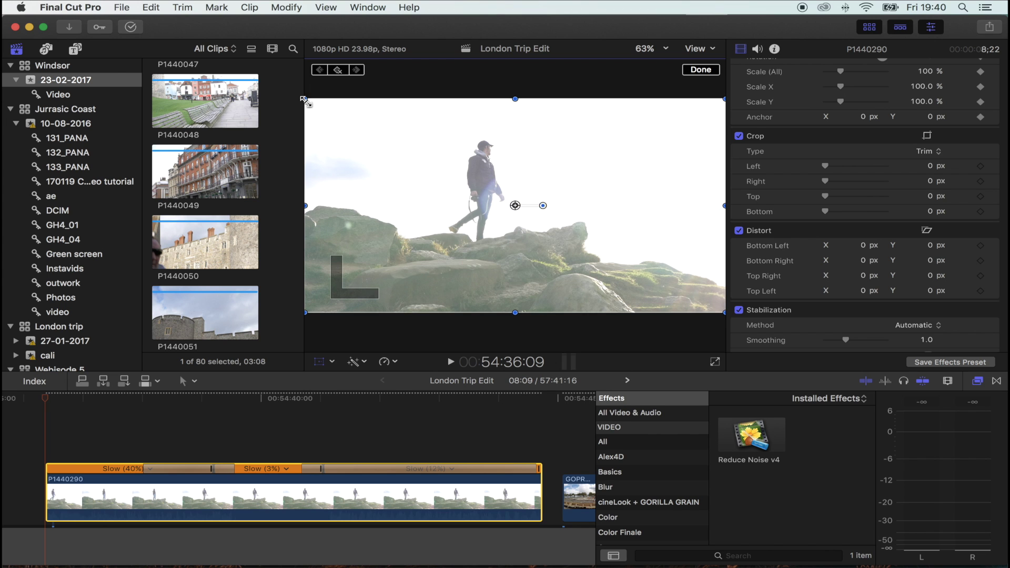
- Scale the clip to about 154% and keyframe a position pan at 54:39:02 and 54:41:06
drag(304, 100, 214, 44)
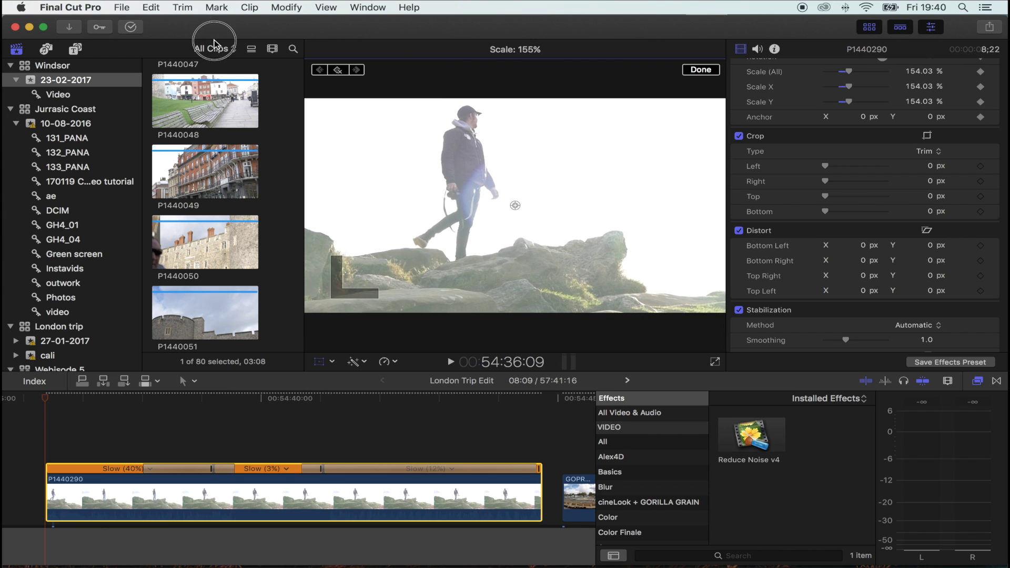
drag(440, 284, 492, 229)
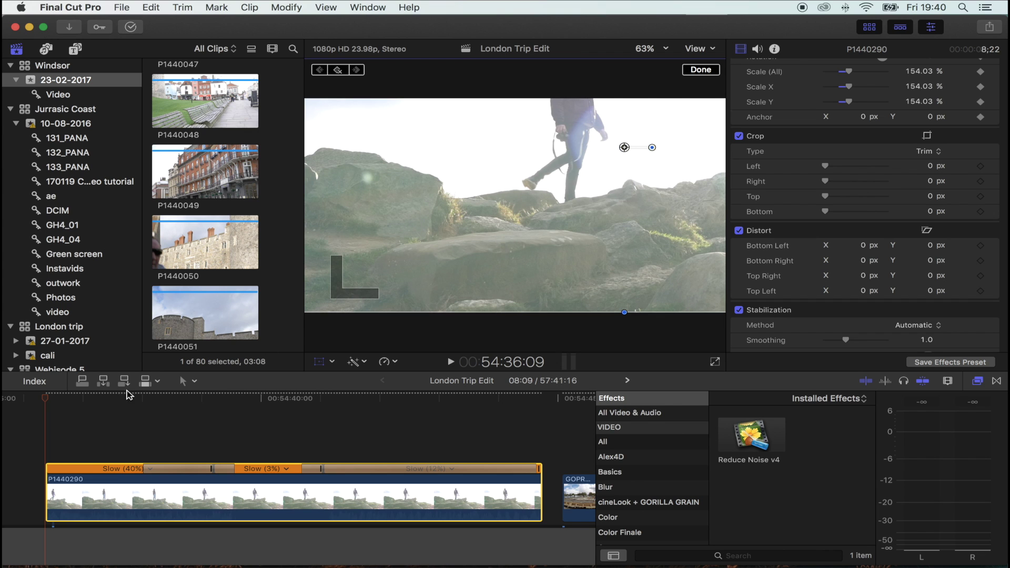
drag(83, 401, 214, 403)
drag(624, 149, 495, 225)
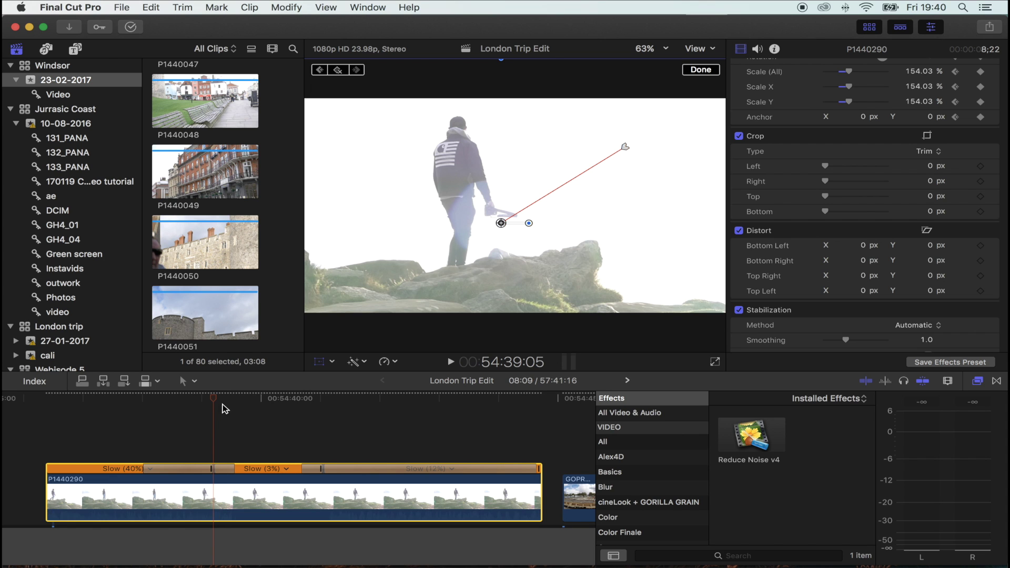
drag(213, 402, 353, 412)
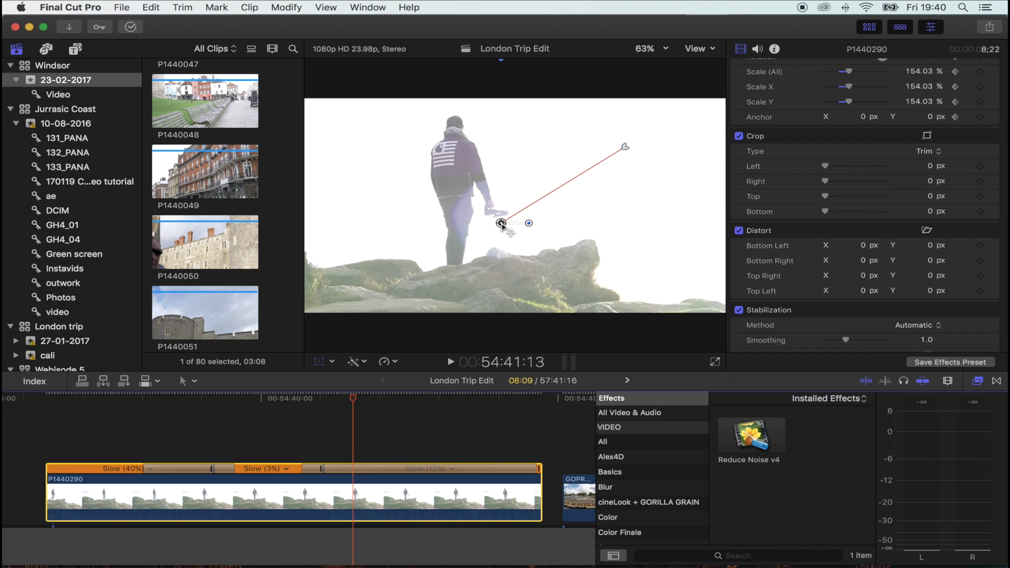
drag(502, 225, 483, 235)
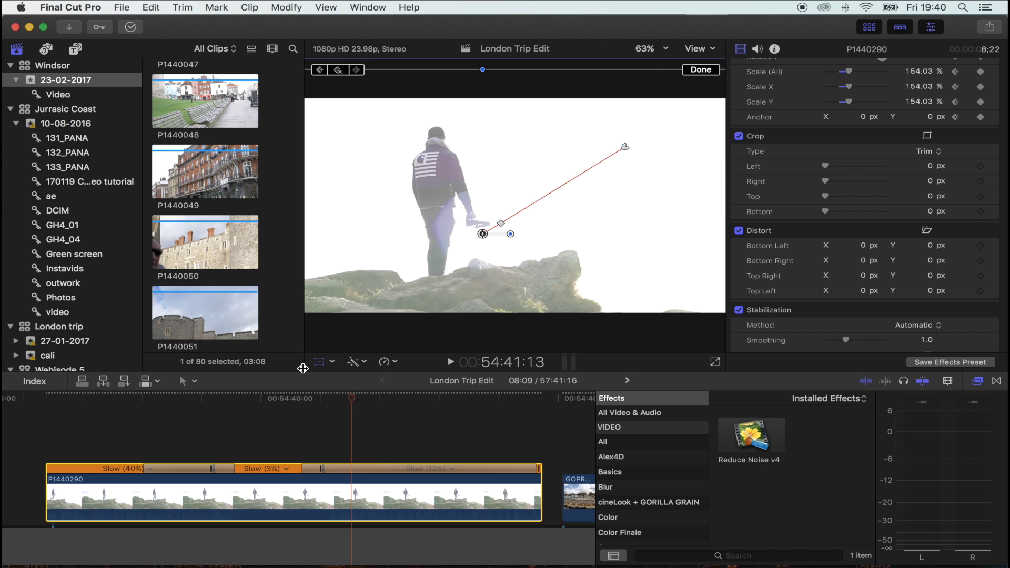
drag(266, 400, 142, 401)
key(space)
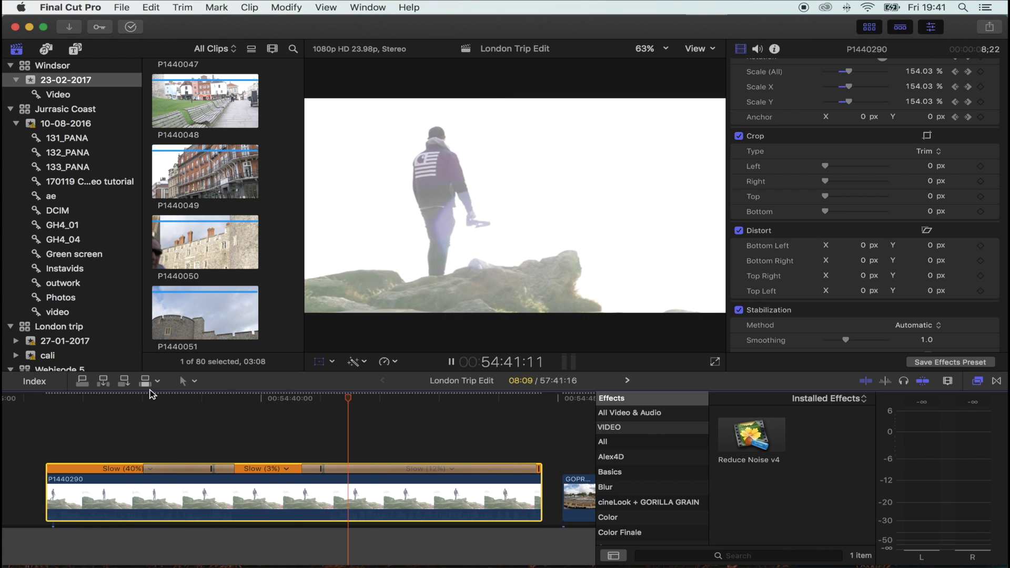
- Stop playback, check the clip's video animation keyframes, and zoom the timeline out
key(space)
key(ctrl+v)
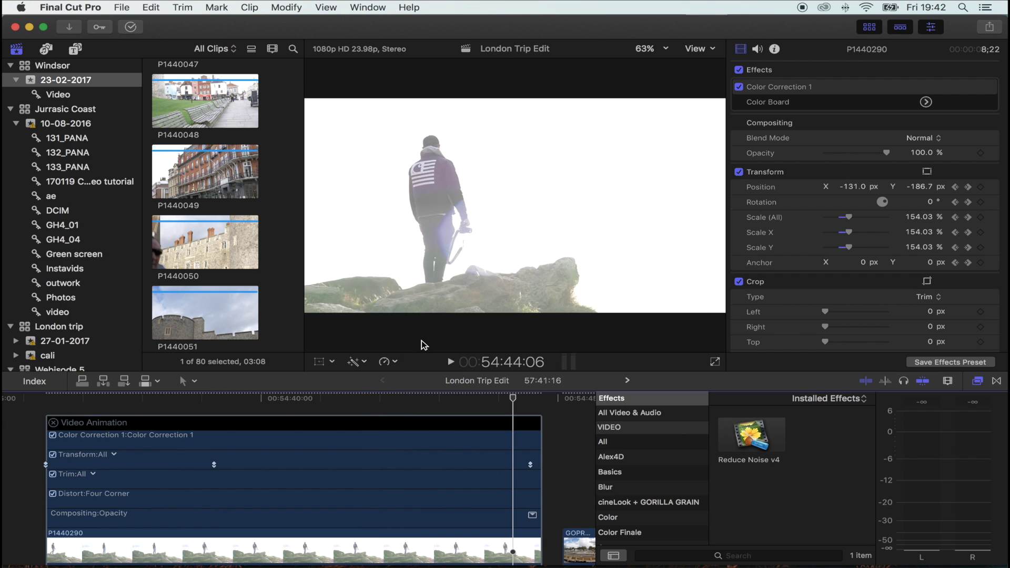
click(53, 423)
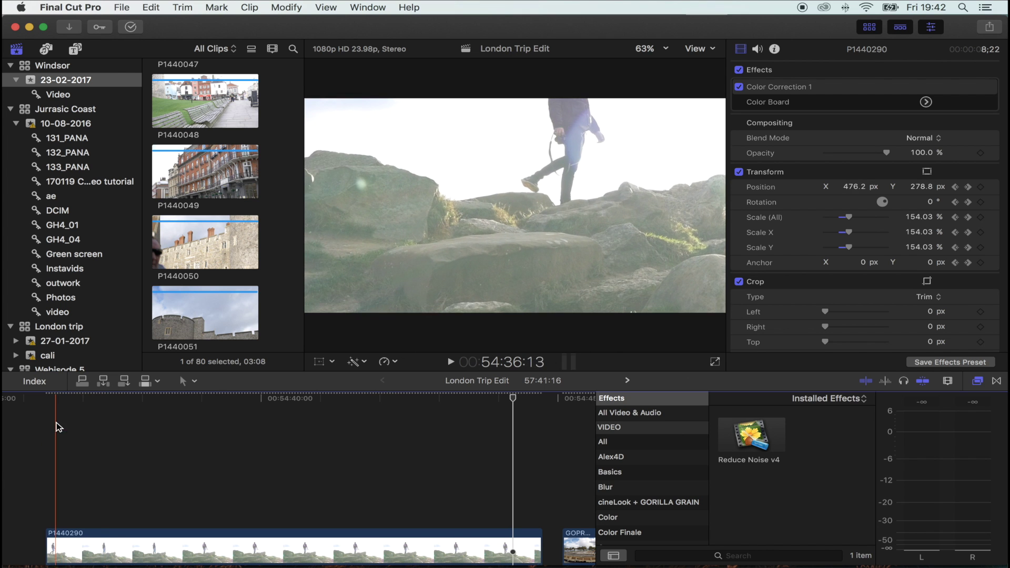
key(super+minus)
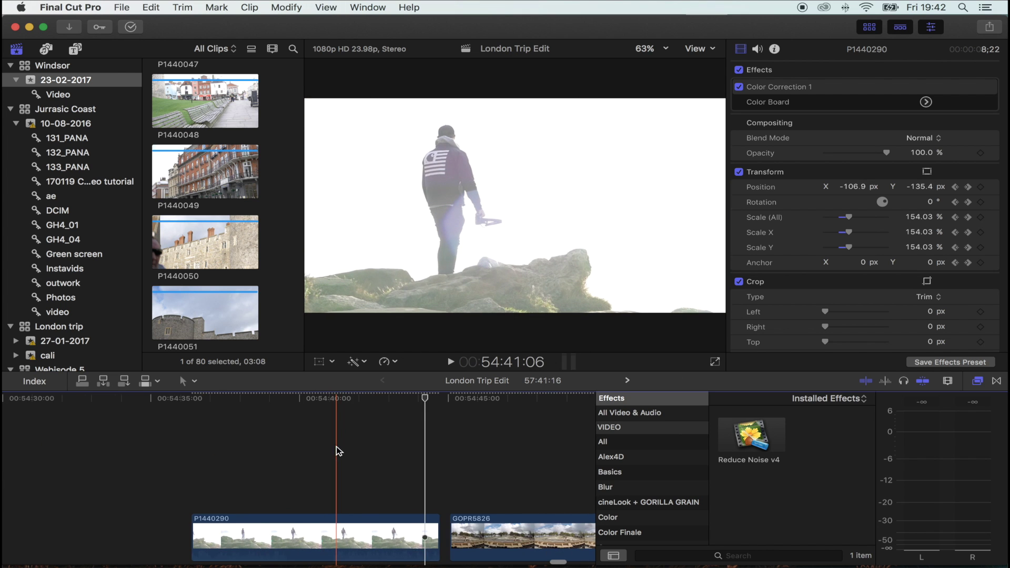
- Paste a connected copy of P1440290 above the original and disable the lower clip
click(221, 500)
key(alt+super+v)
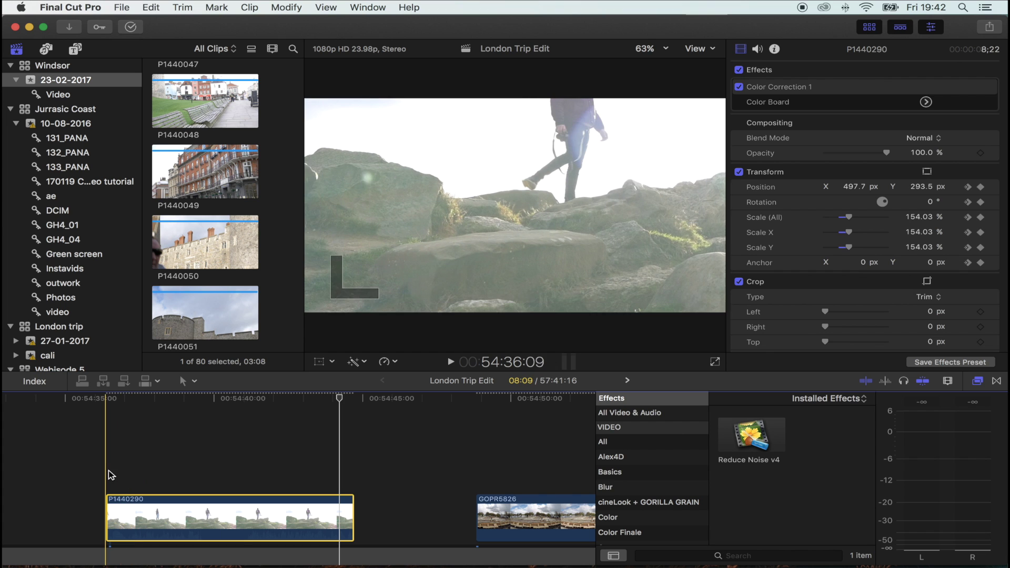
key(super+v)
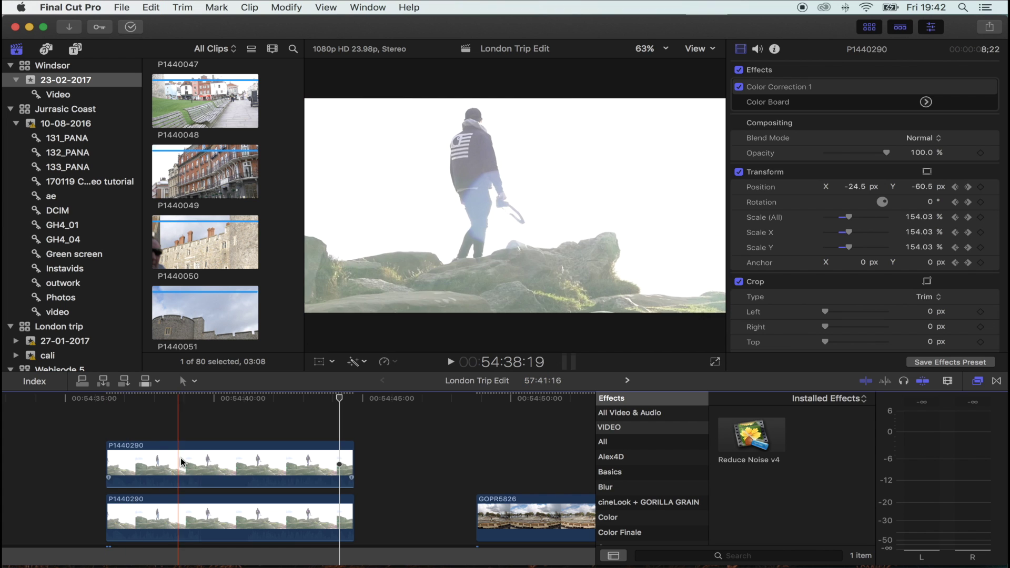
click(212, 403)
click(254, 401)
click(254, 524)
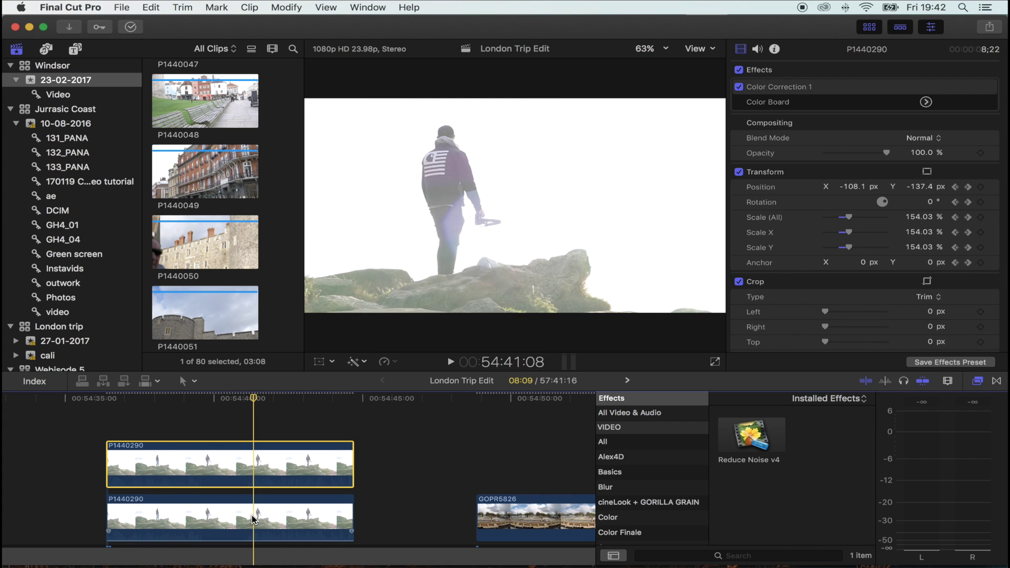
key(v)
- Select the upper copy, park the playhead near 54:41:23, and show the Keying effects
click(263, 476)
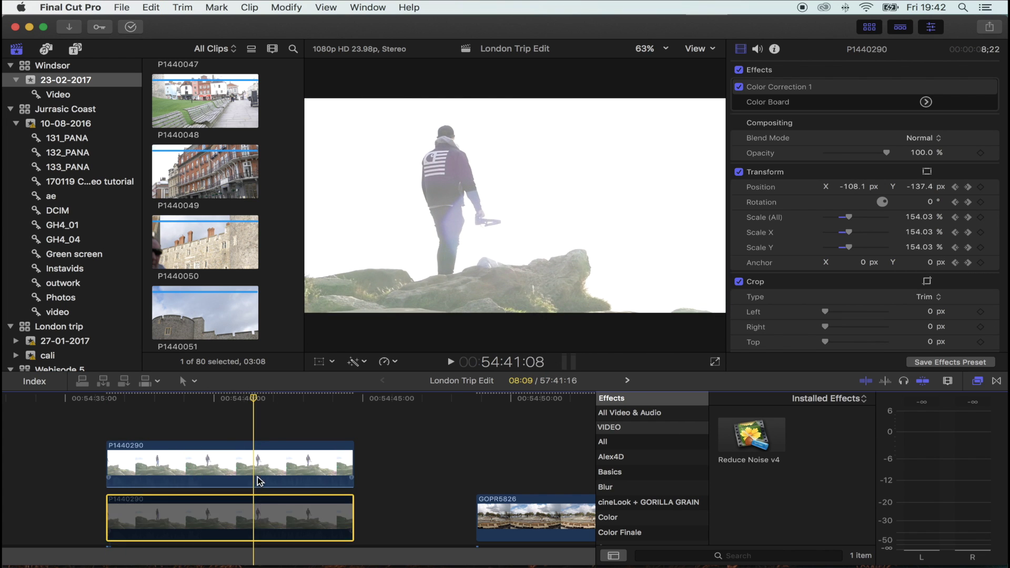
click(272, 401)
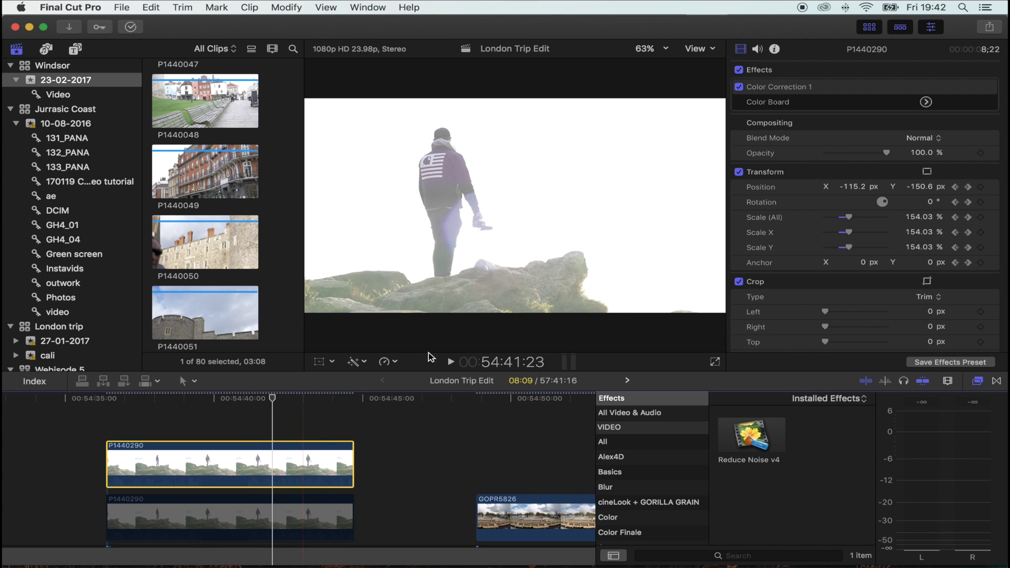
scroll(648, 474, down, 5)
click(632, 494)
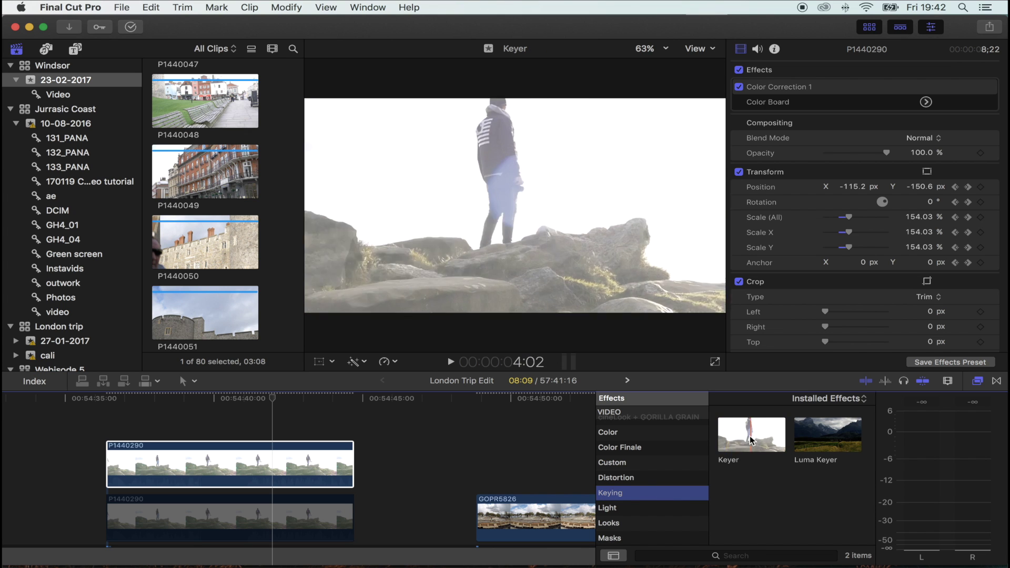
- Apply Keyer to the upper copy, sample the sky, and set Strength and Spill Level to 0%
drag(750, 435, 275, 462)
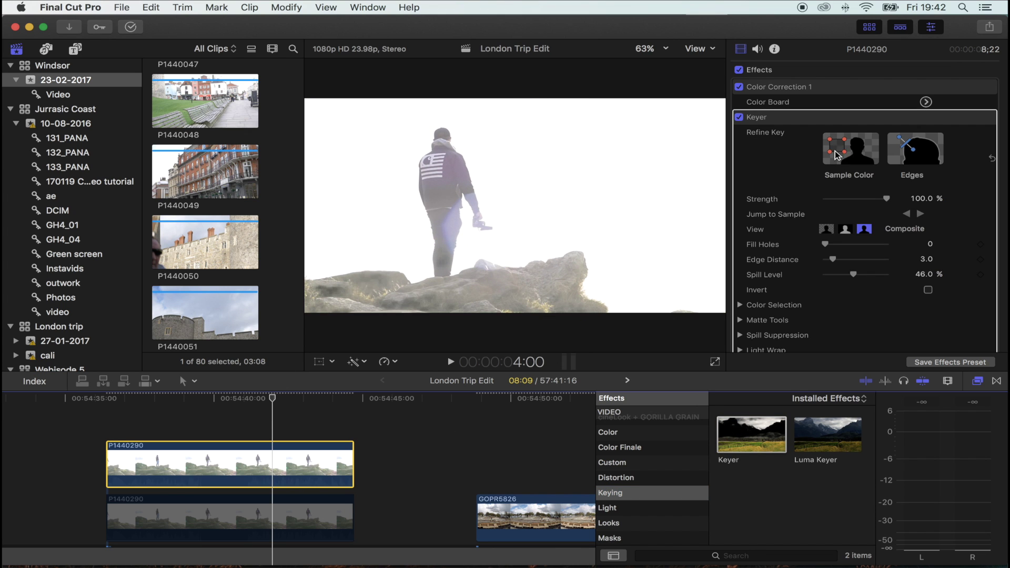
click(849, 156)
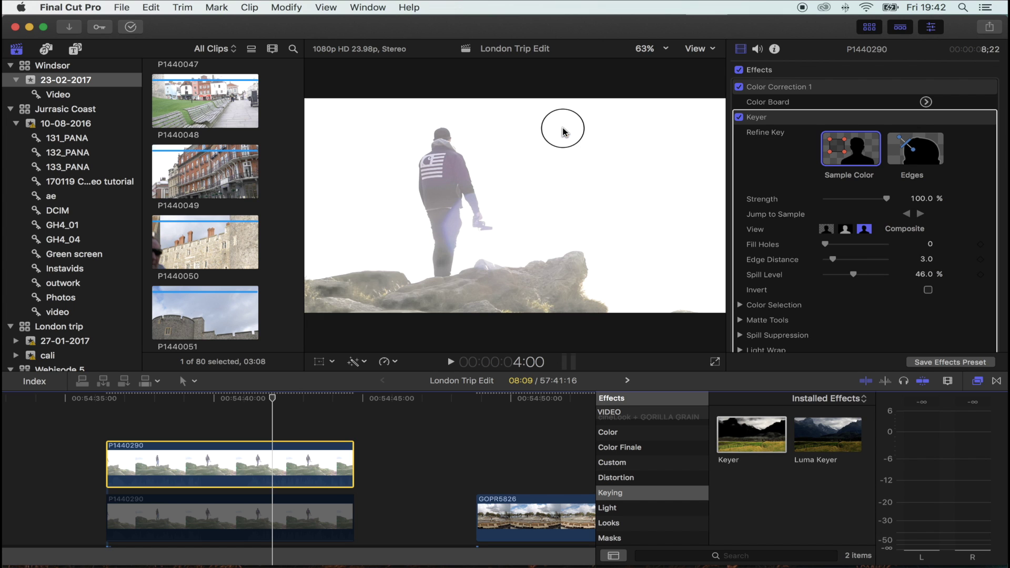
drag(563, 130, 654, 185)
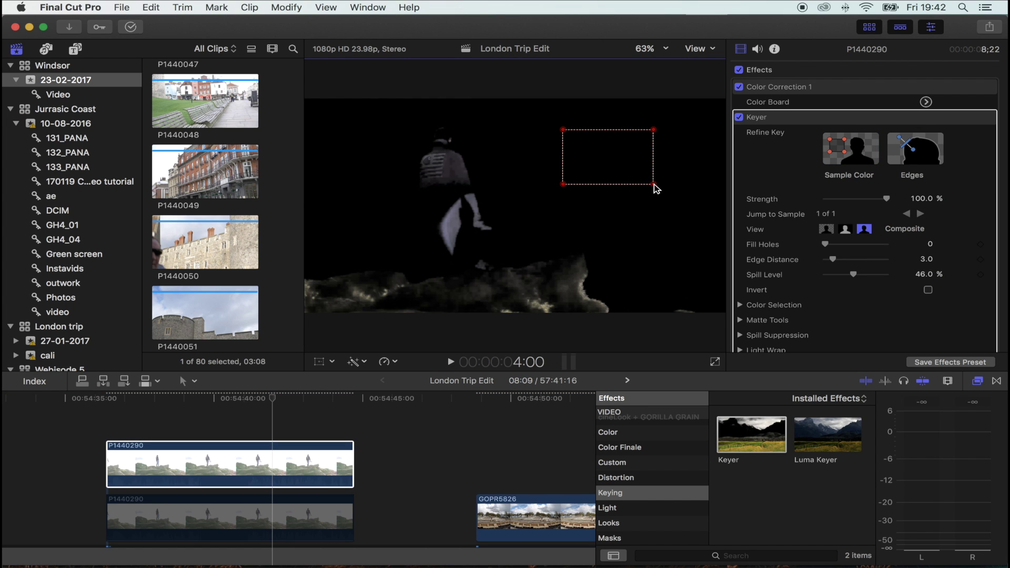
drag(886, 203, 809, 206)
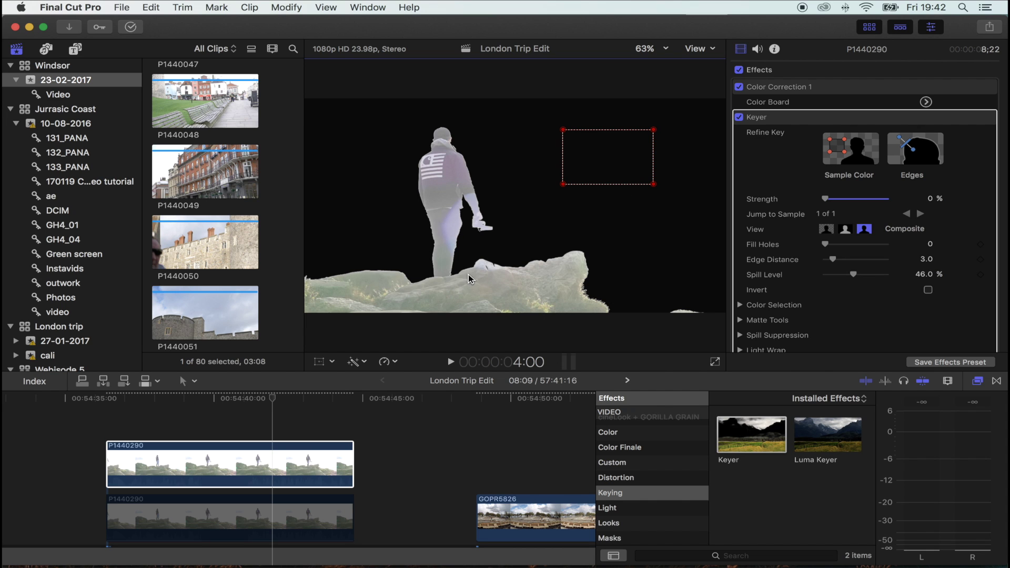
drag(852, 279, 769, 281)
click(259, 398)
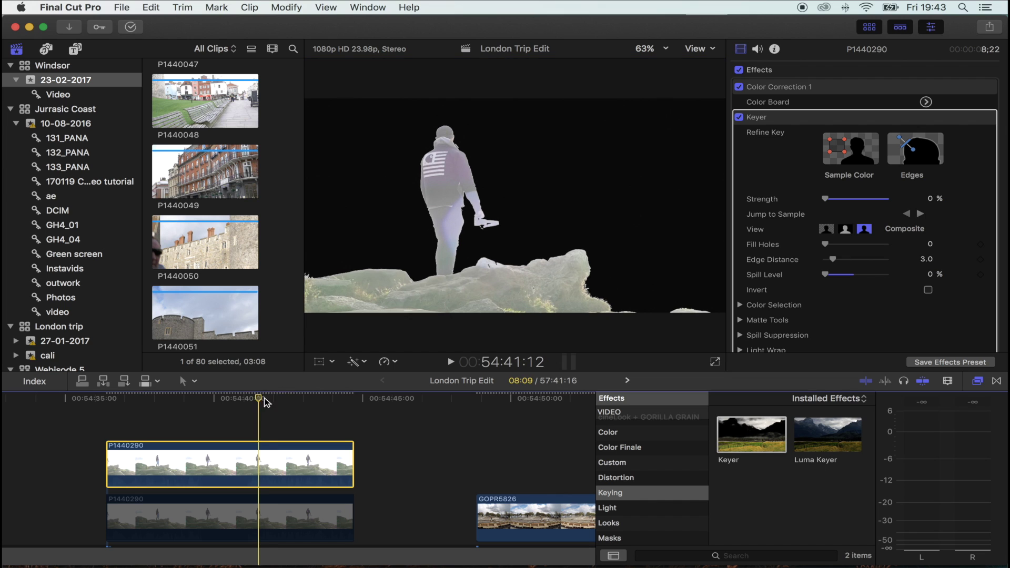
- Magnify the viewer to 200% on the hiker and refine the matte: Fill Holes 4.59, Shrink/Expand -2.0
click(667, 50)
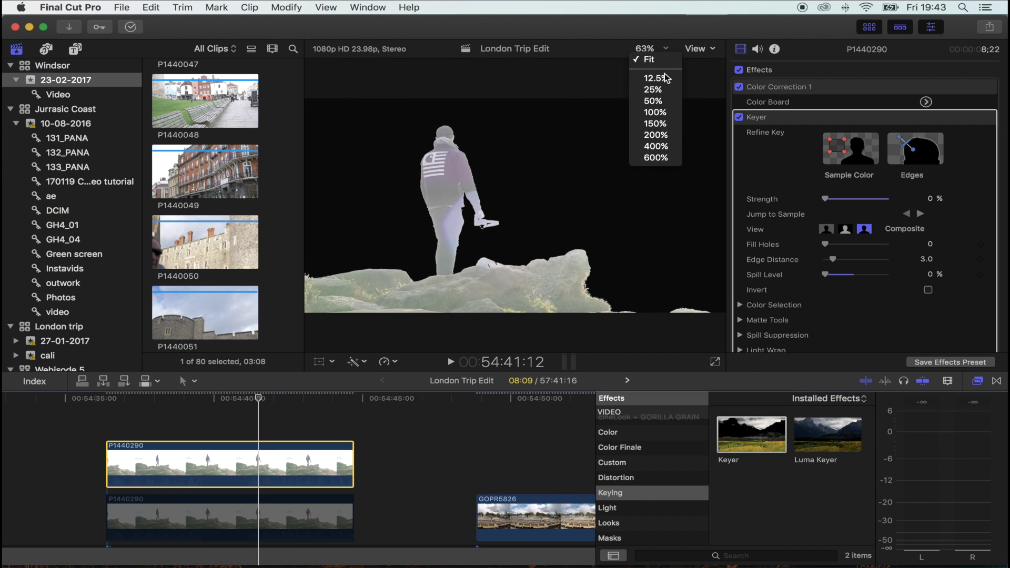
click(661, 136)
mouse_move(692, 209)
mouse_down()
mouse_move(668, 201)
mouse_move(692, 209)
mouse_up()
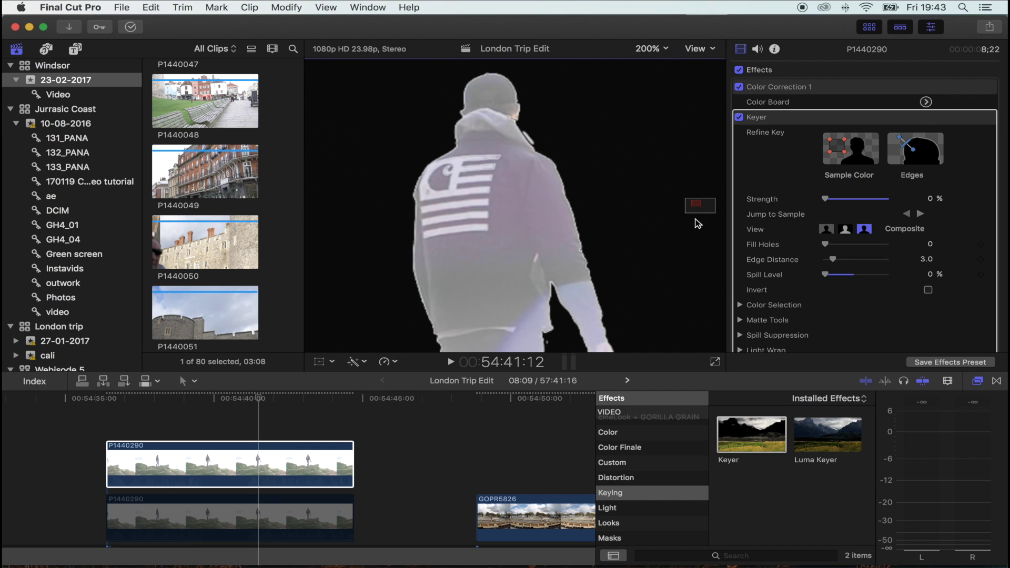
scroll(783, 311, down, 1)
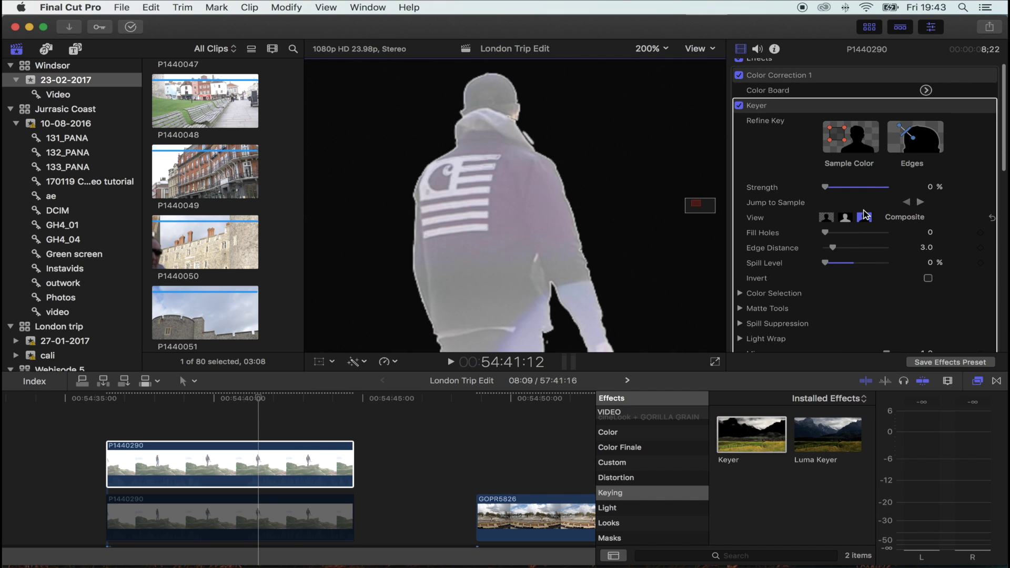
click(768, 309)
scroll(873, 248, down, 4)
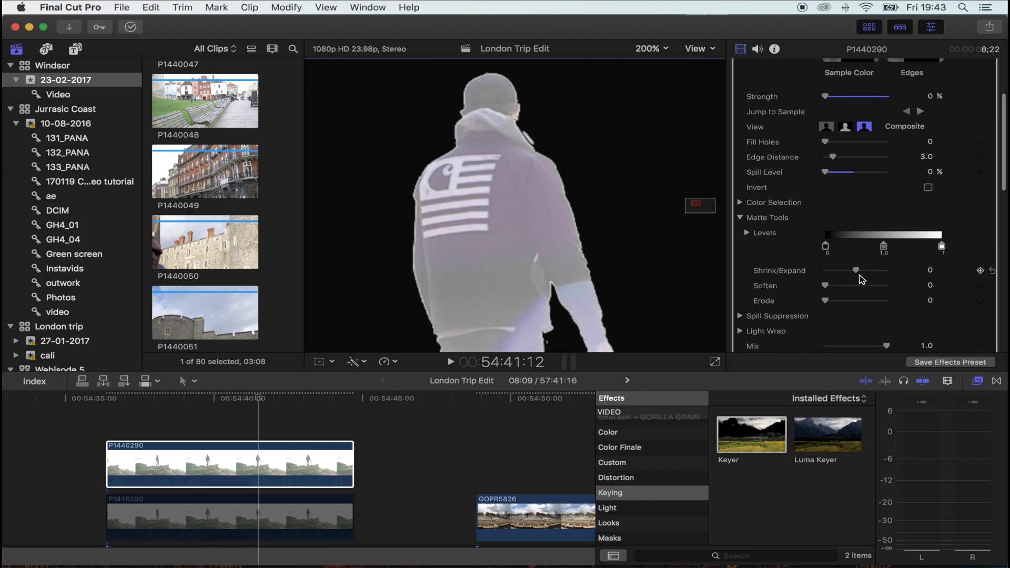
drag(856, 273, 854, 278)
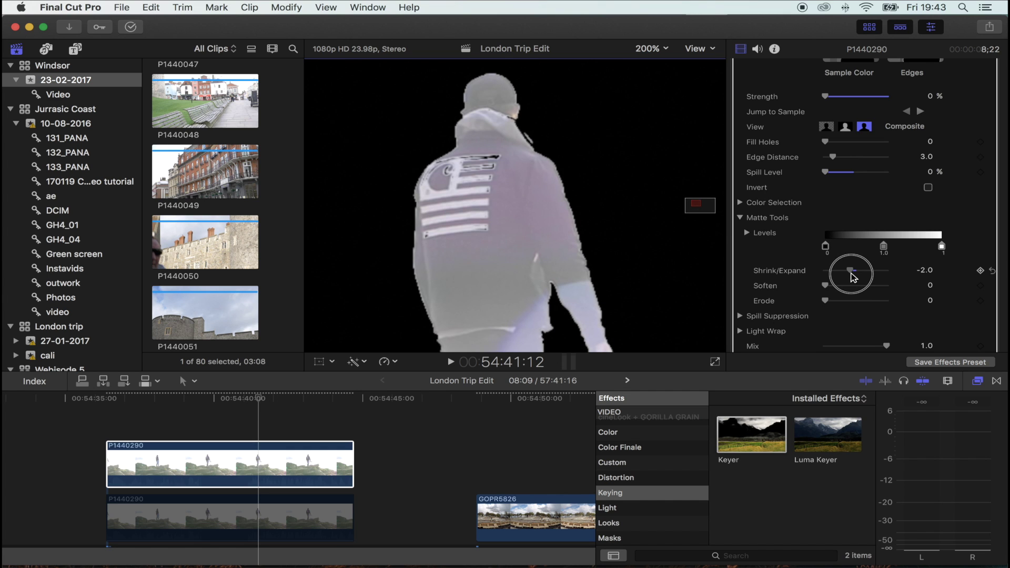
scroll(855, 266, up, 2)
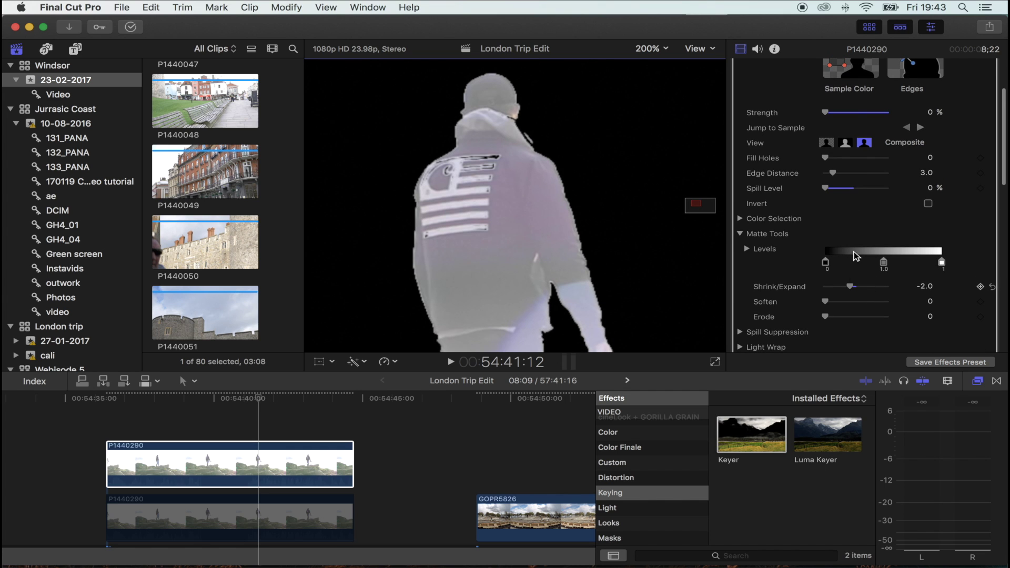
drag(840, 158, 848, 161)
- Darken the keyed hiker clip's shadows to -37% in the Color Board Exposure pane
click(291, 464)
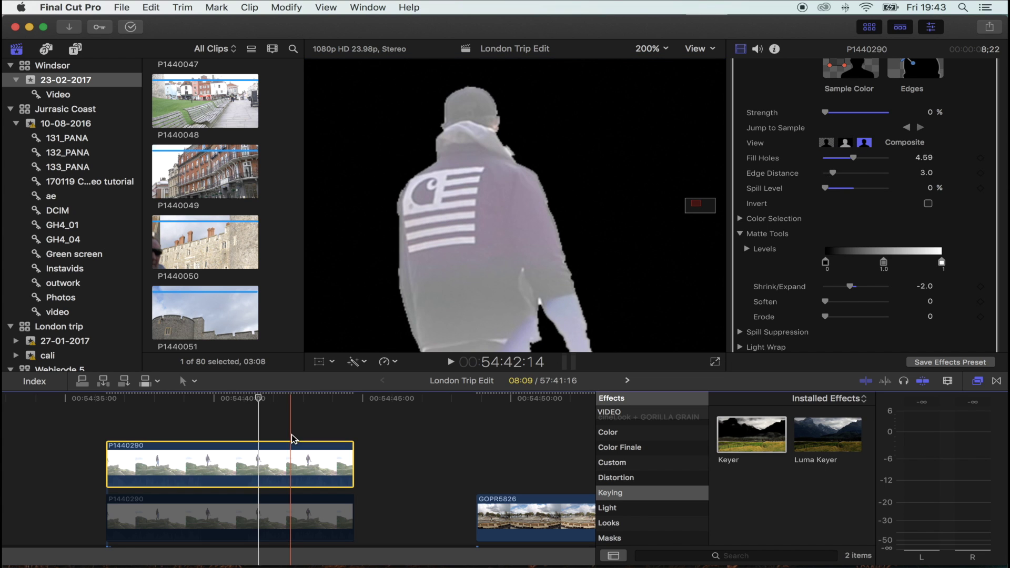
key(super+6)
drag(807, 162, 806, 188)
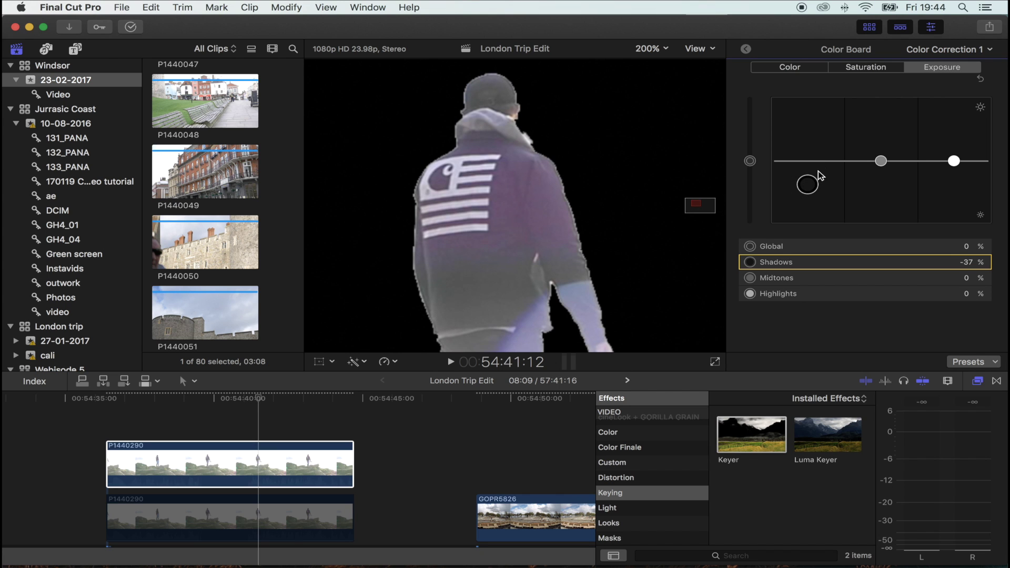
- Lift the highlights slightly and tighten the key to Shrink/Expand -4.0, Edge Distance 2.0
drag(955, 161, 954, 153)
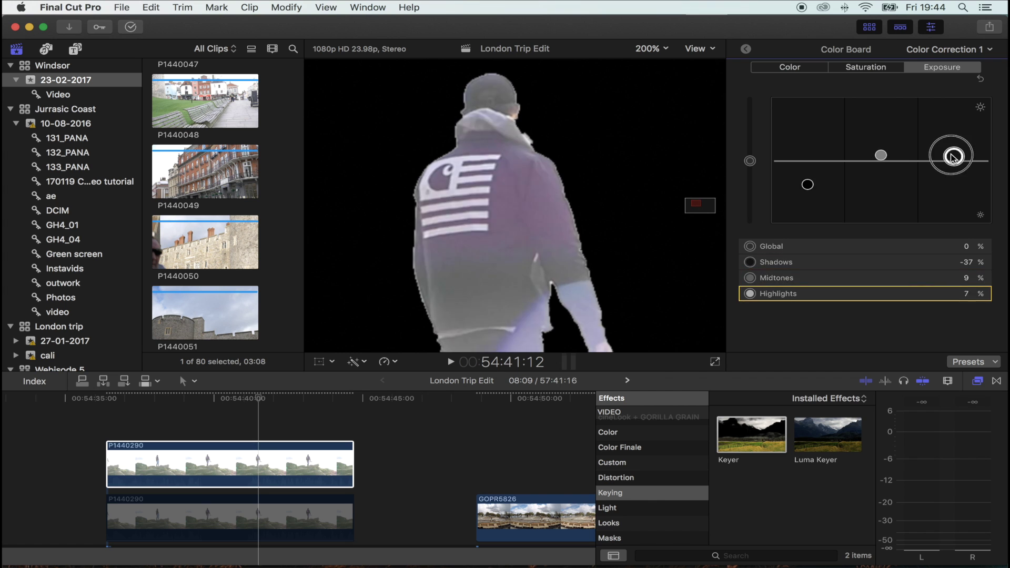
click(807, 198)
key(super+6)
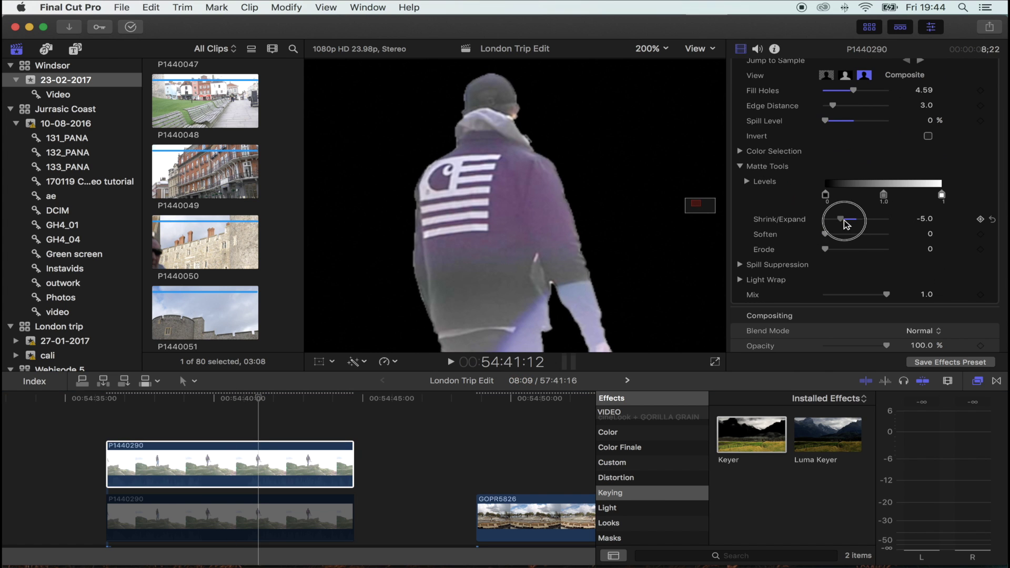
drag(846, 221, 840, 221)
scroll(837, 221, up, 3)
drag(834, 184, 828, 187)
- Inspect the key edges around the hiker's legs and hand in the zoomed viewer
drag(696, 208, 695, 204)
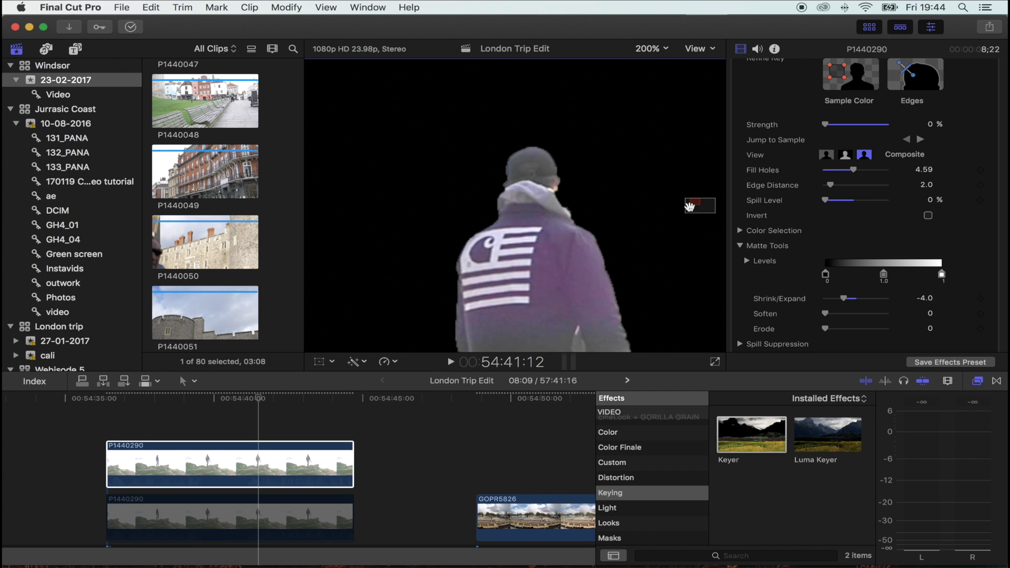
drag(690, 206, 696, 211)
click(224, 463)
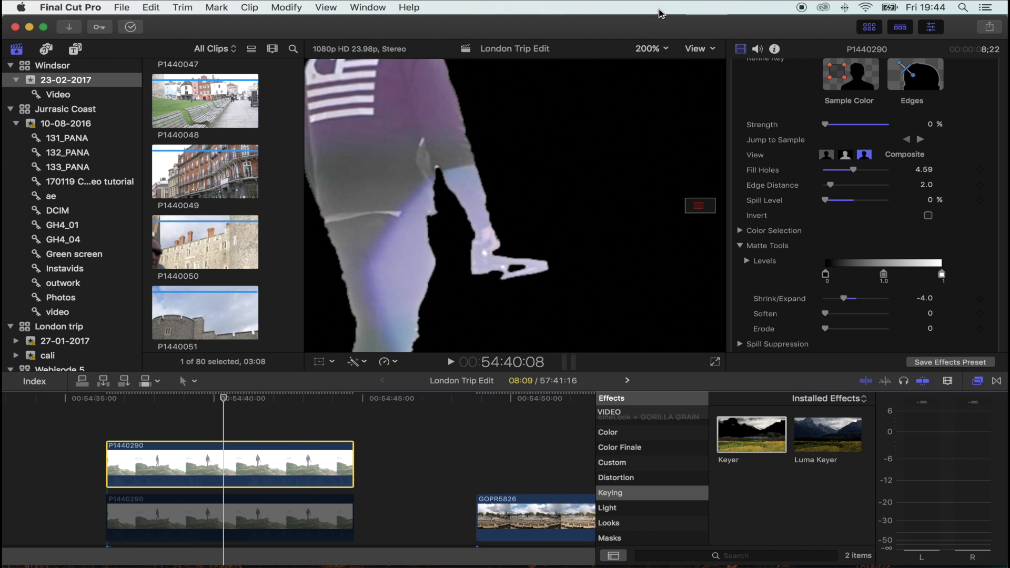
click(651, 48)
- Fit the viewer to the whole frame and re-enable the lower hiker clip
click(660, 62)
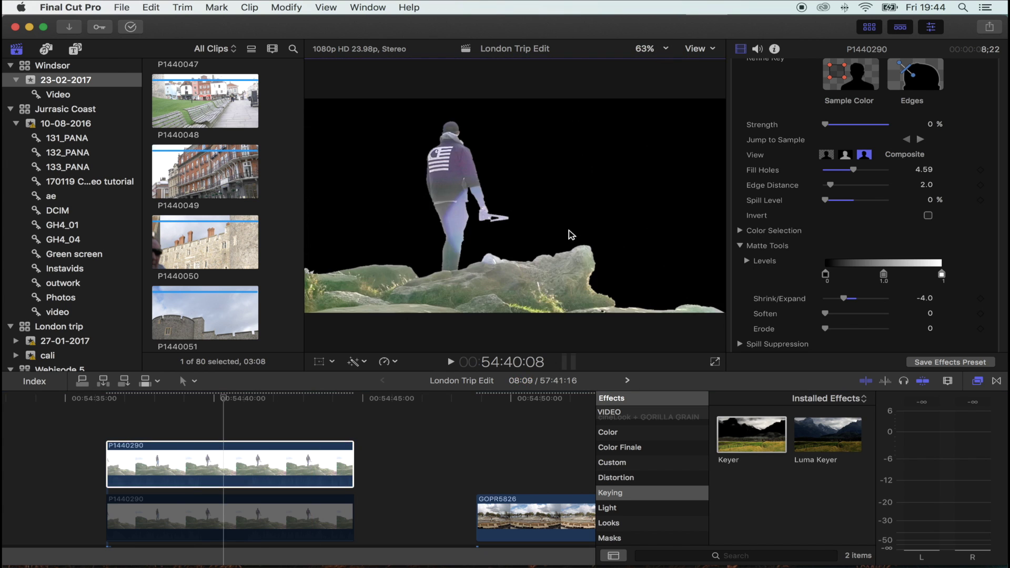
click(258, 516)
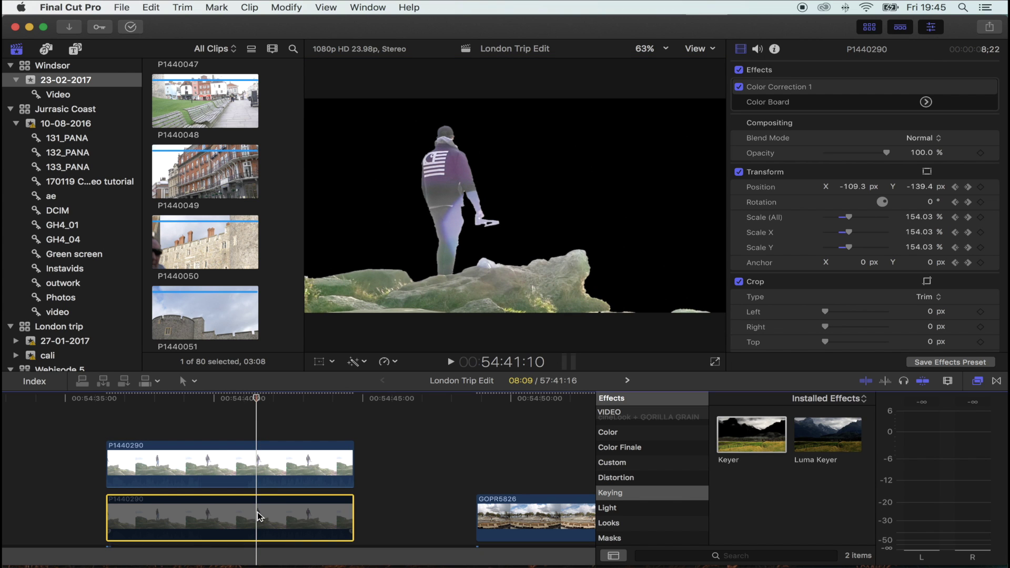
key(v)
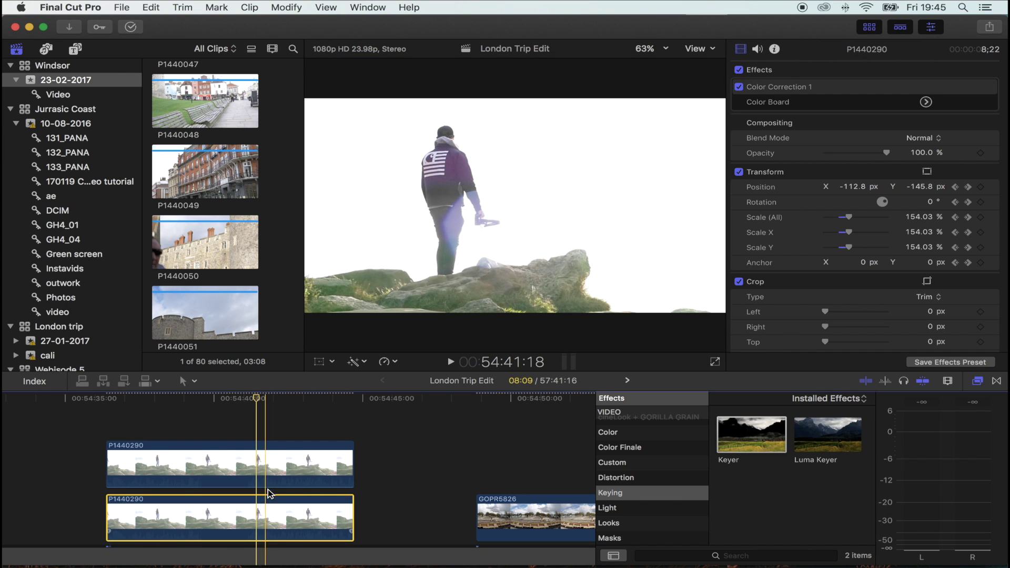
- Slide the GOPR5826 cloud time-lapse slightly earlier between the hiker layers and play back the composite
scroll(267, 489, right, 3)
scroll(170, 483, left, 3)
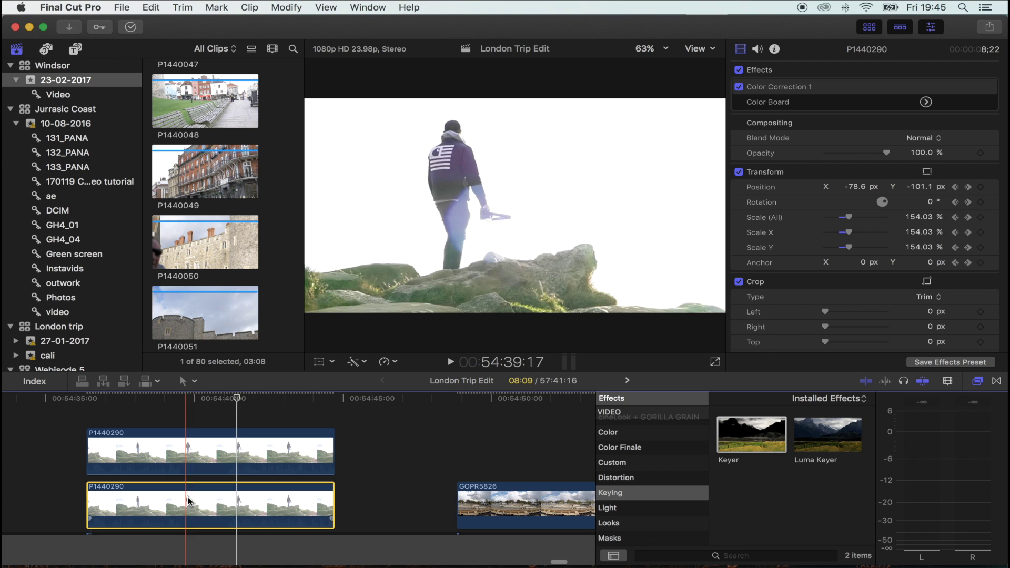
drag(481, 496, 114, 464)
scroll(213, 470, up, 2)
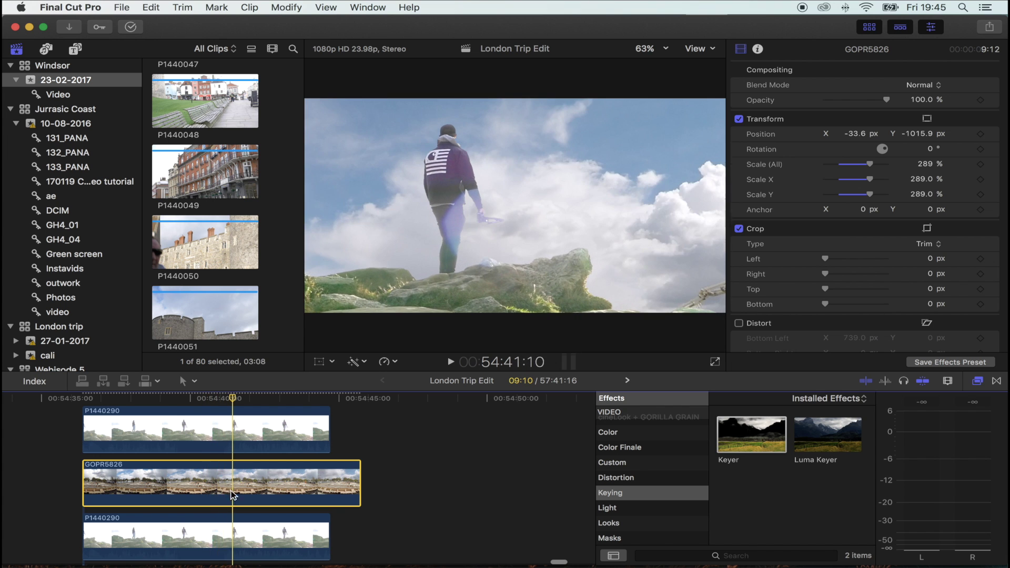
scroll(215, 490, up, 2)
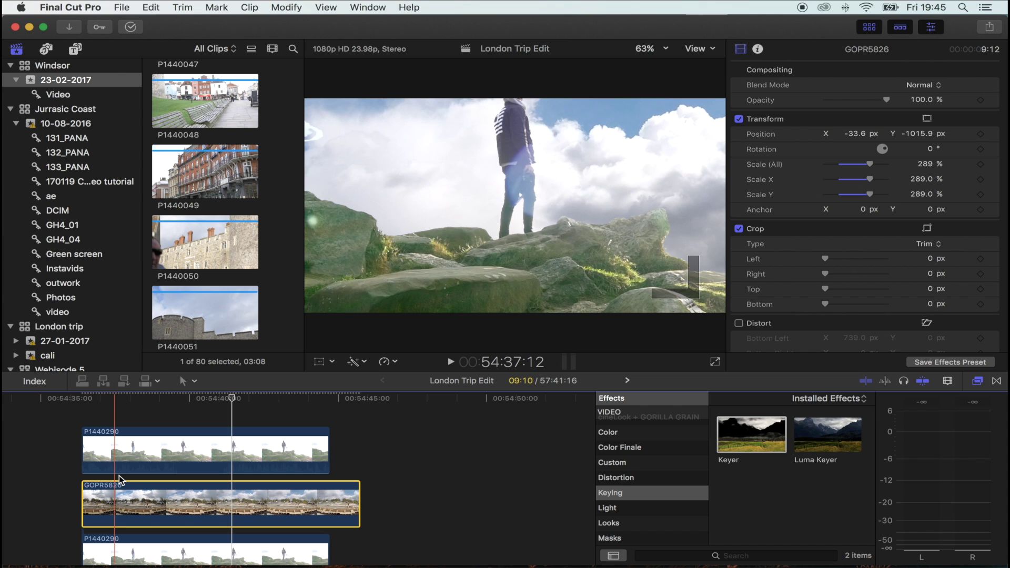
key(space)
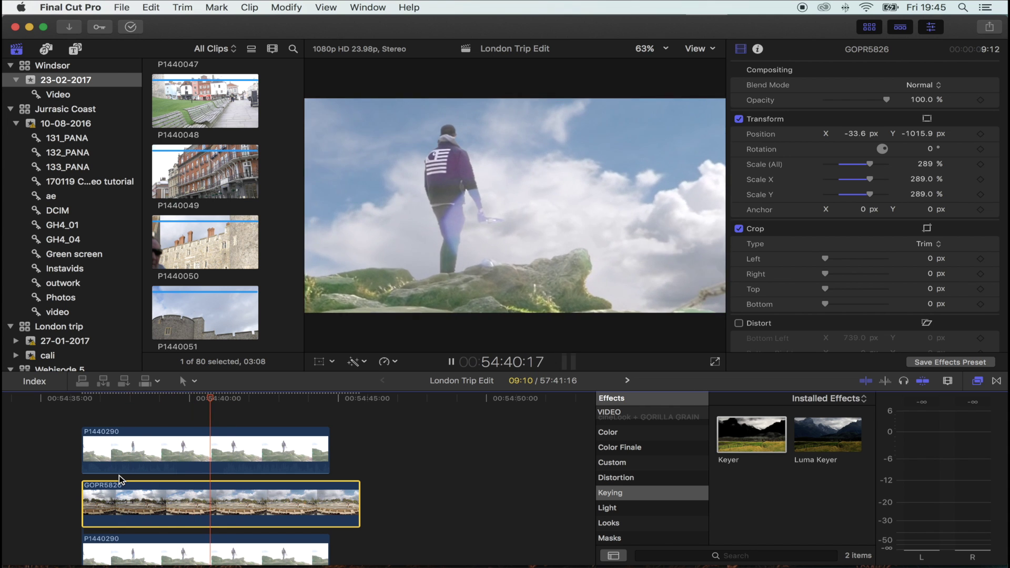
key(space)
scroll(211, 489, left, 3)
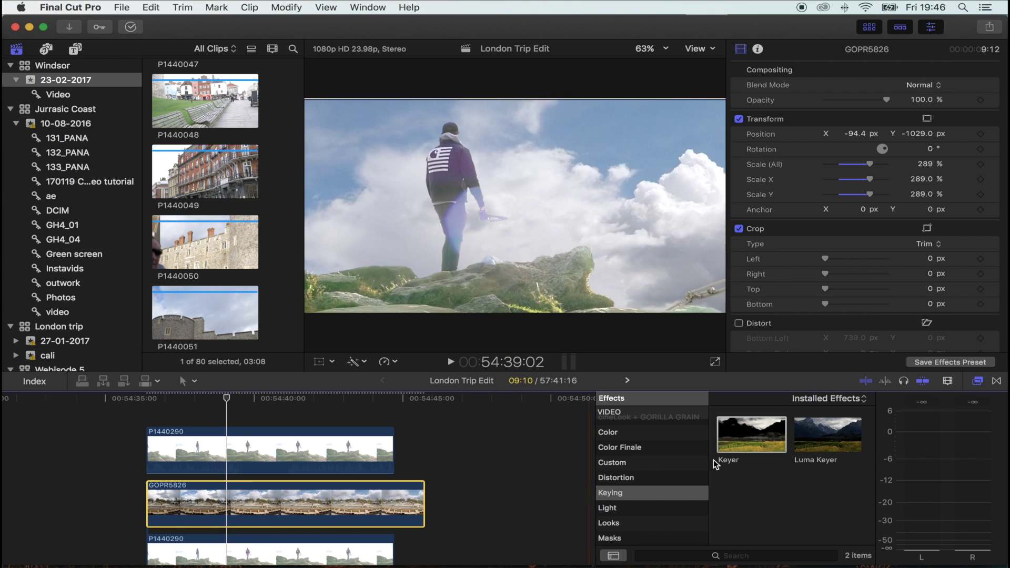
- Apply a Luma Keyer to GOPR5826, push the cloud sky to pure white, and keyframe it
drag(828, 435, 235, 509)
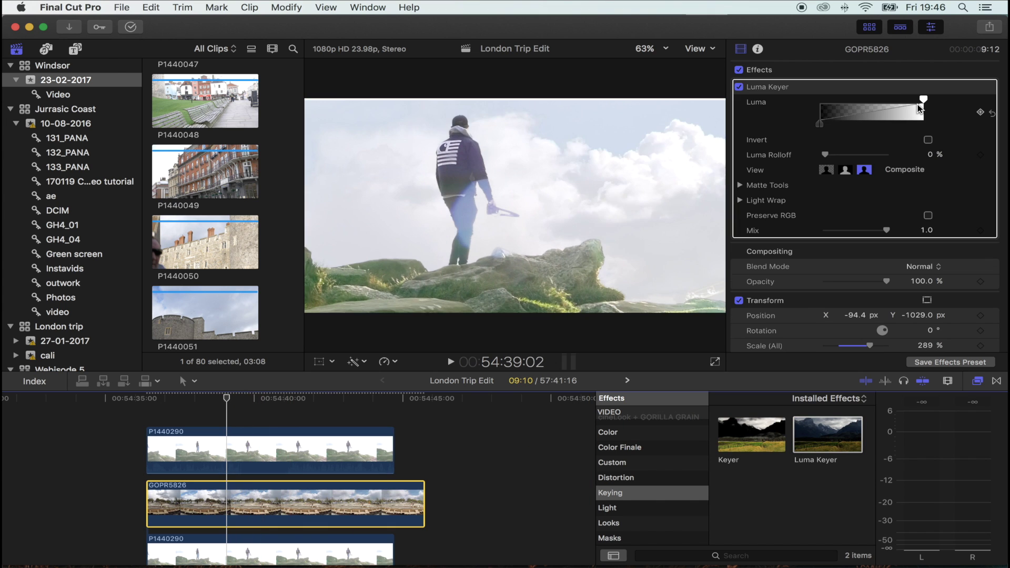
drag(820, 123, 827, 100)
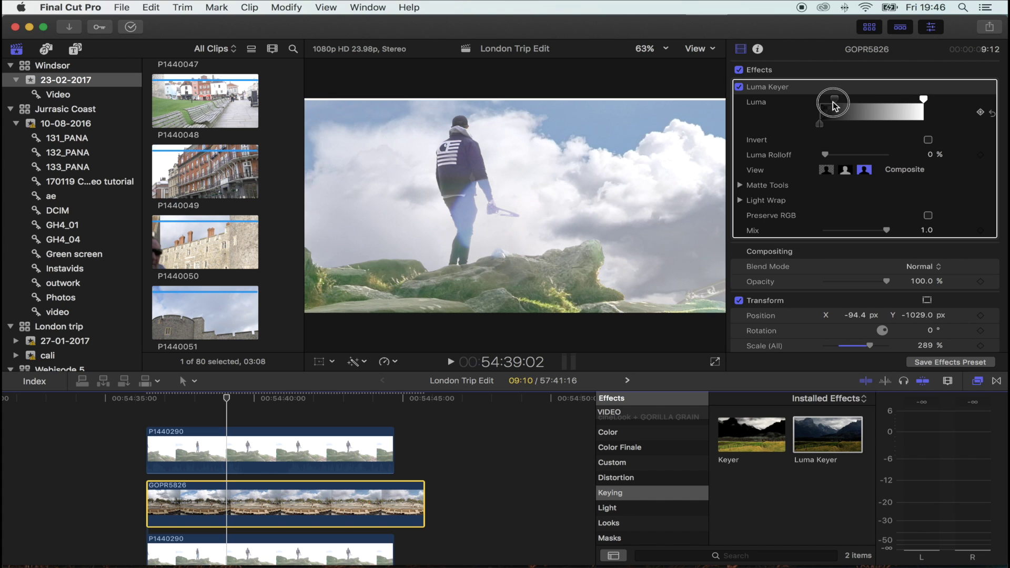
drag(925, 100, 818, 107)
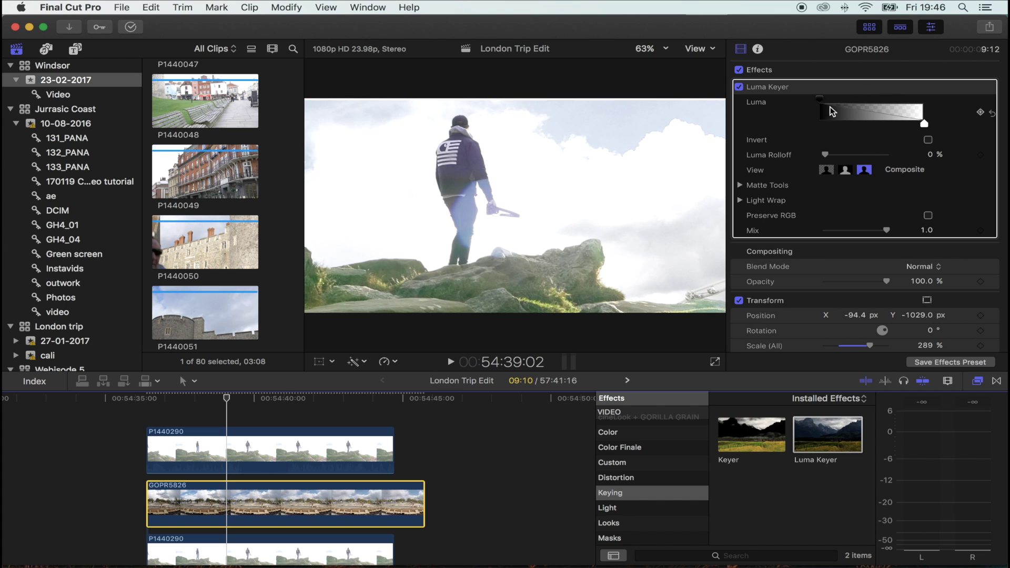
drag(922, 129, 820, 127)
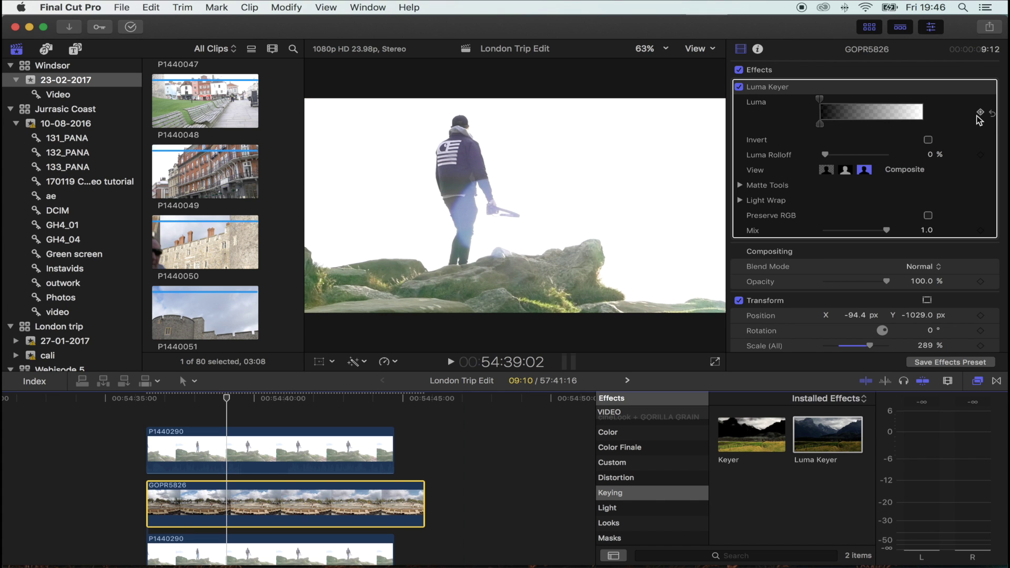
click(981, 113)
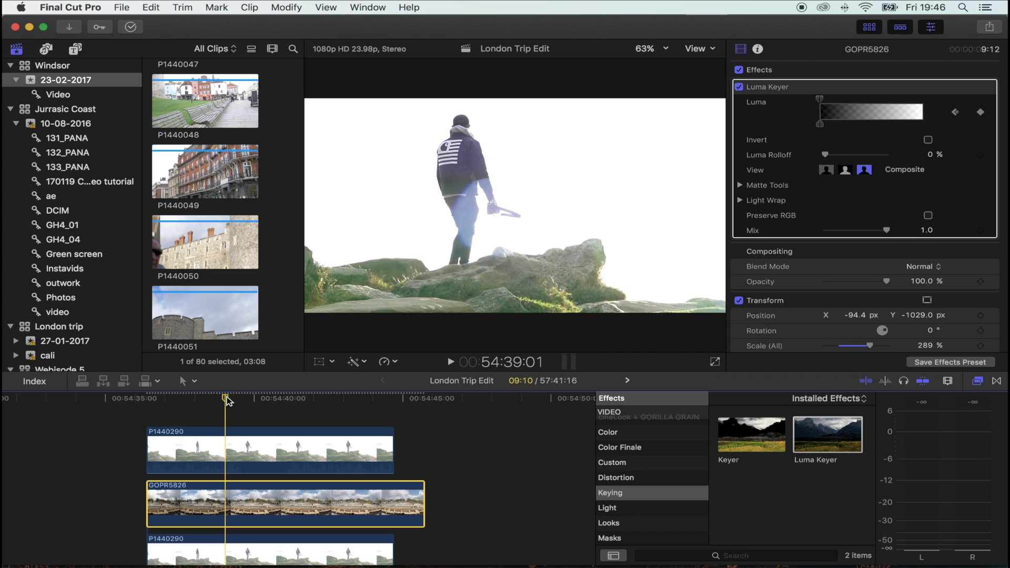
- Later in the clip, reset the luma handles to restore the blue clouds, then play the fade-in
drag(228, 400, 303, 400)
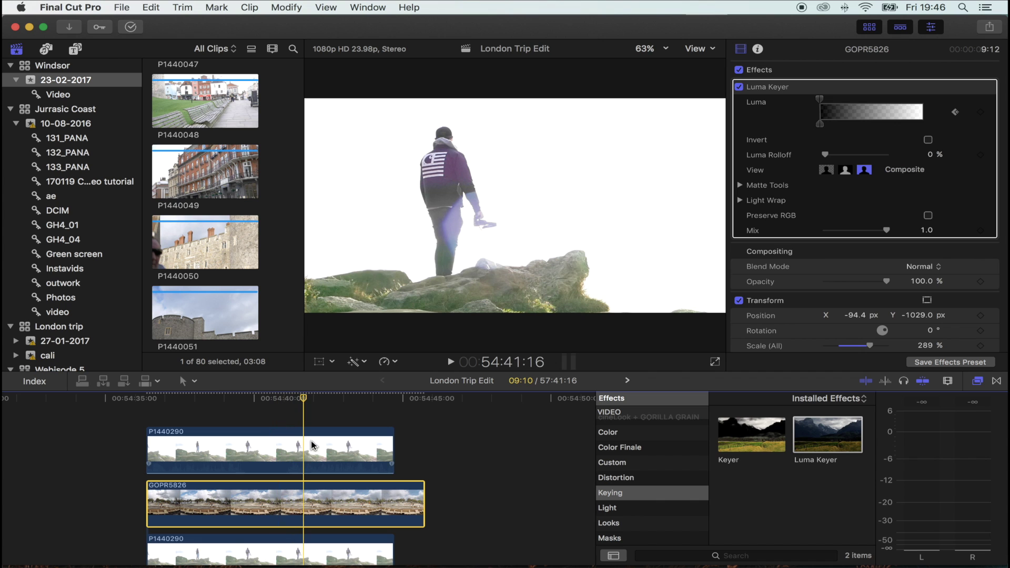
drag(823, 102, 927, 106)
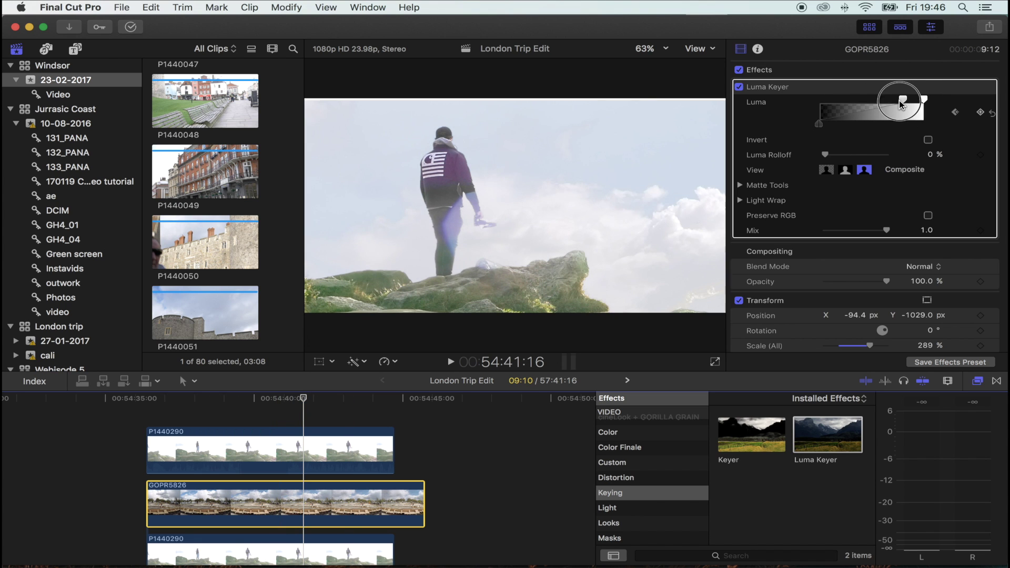
mouse_move(822, 102)
mouse_down()
mouse_move(805, 104)
mouse_move(816, 100)
mouse_up()
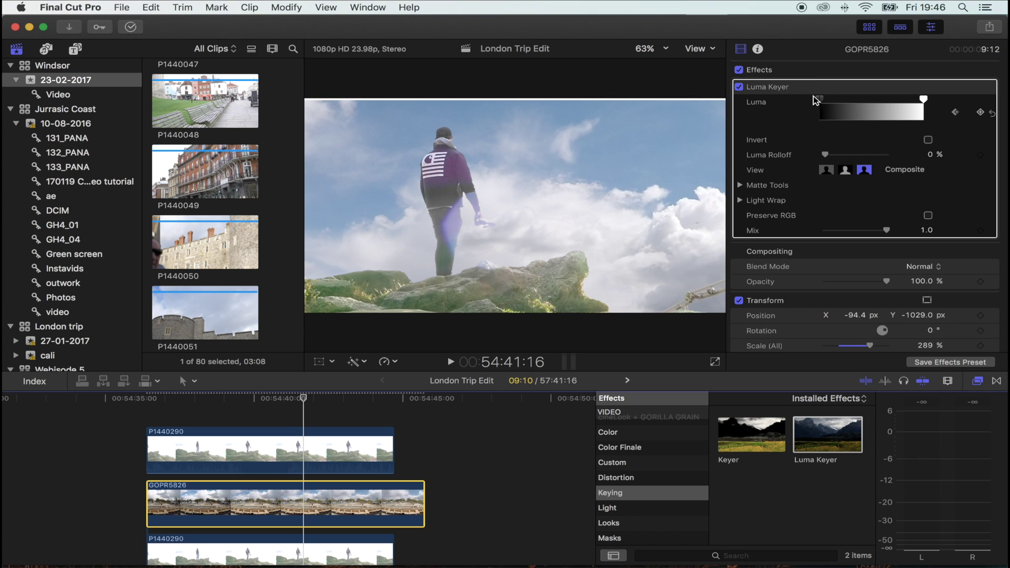
drag(283, 400, 241, 400)
key(space)
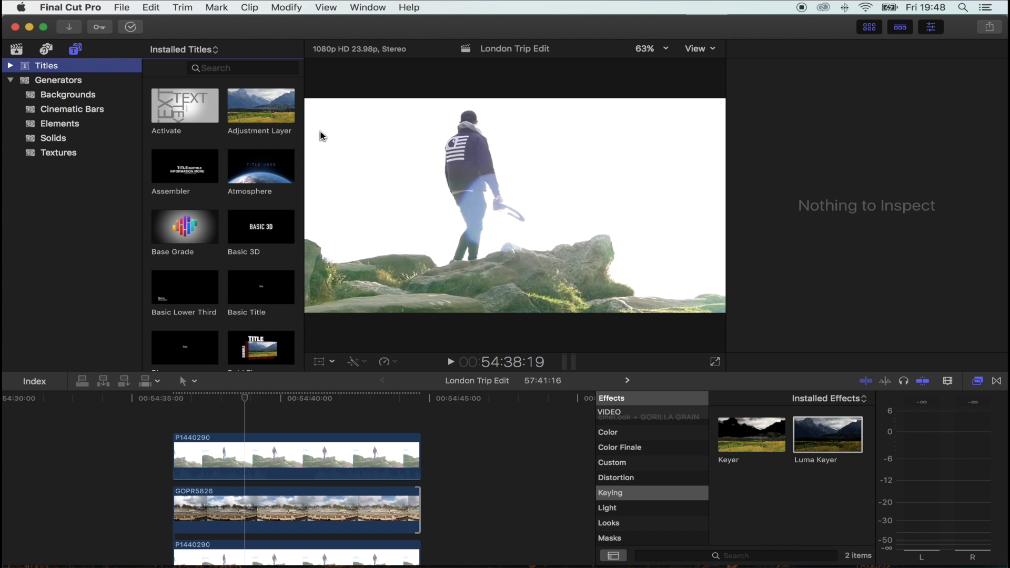
- Add an adjustment layer with a 2.35:1 Letterbox above the clips, then apply ColorFinale to it
drag(261, 105, 178, 417)
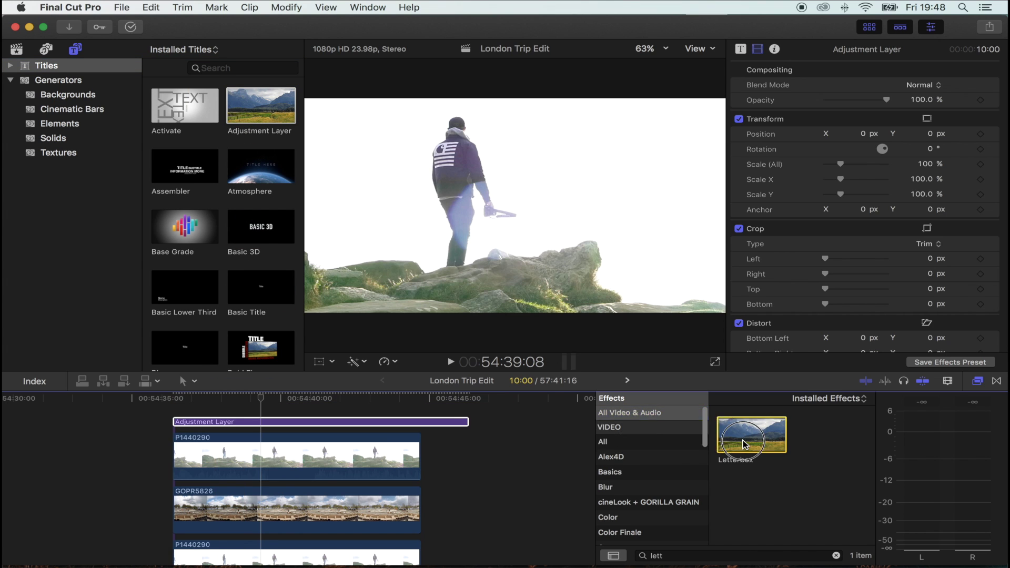
drag(751, 435, 324, 427)
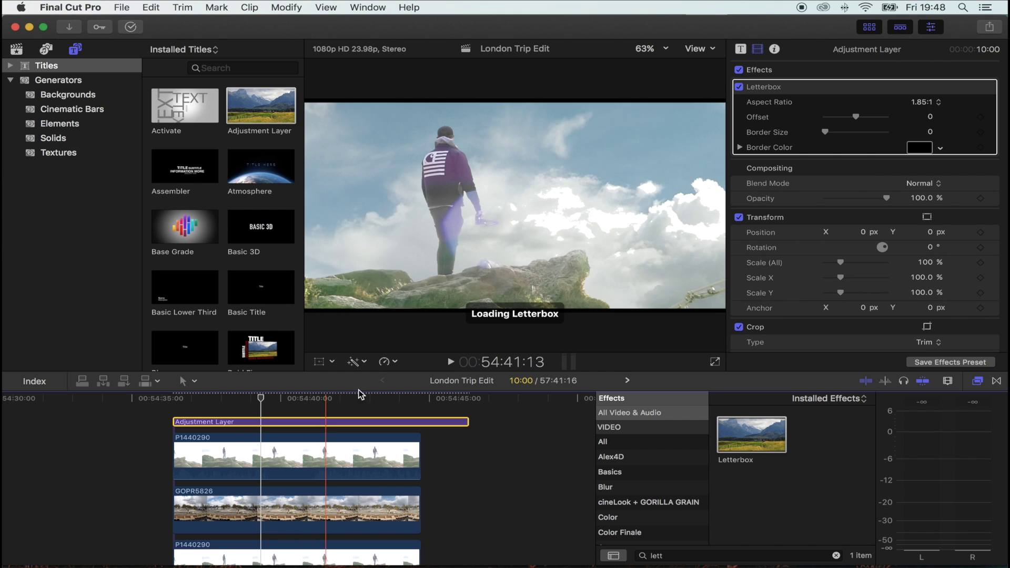
click(924, 102)
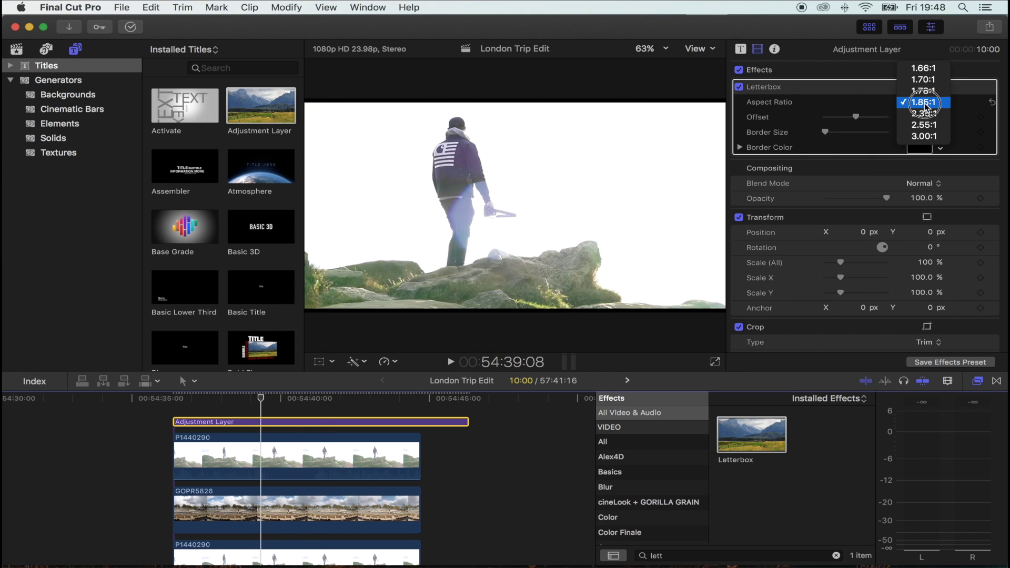
click(929, 114)
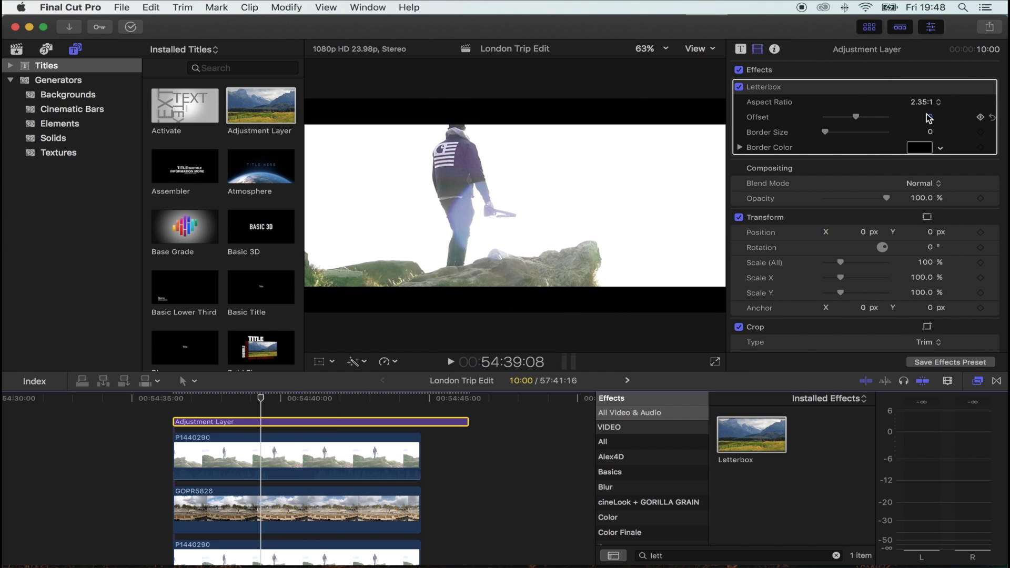
click(366, 398)
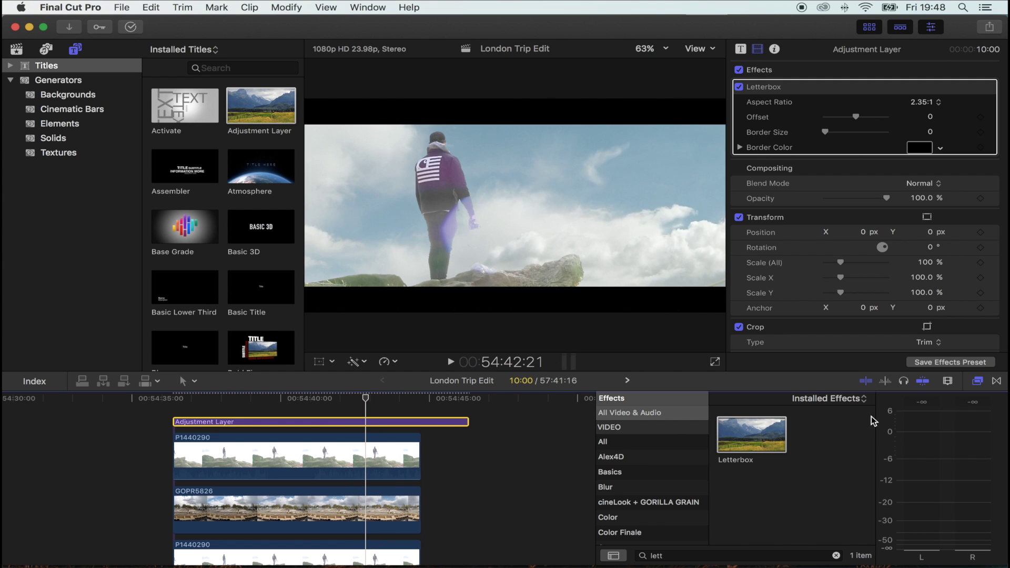
drag(751, 434, 397, 427)
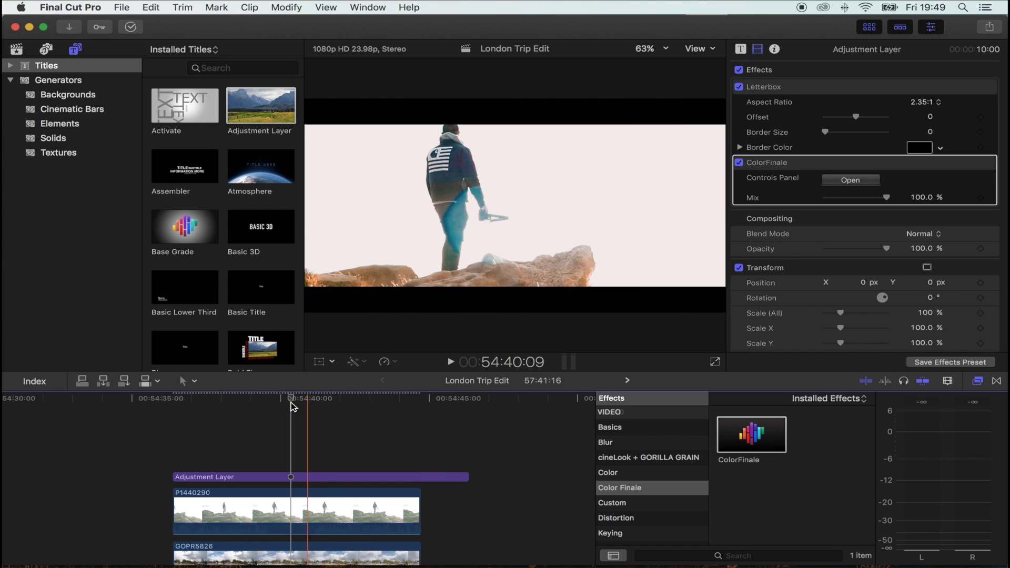
- Scrub through the letterboxed ColorFinale-graded composite to review the teal sky and warm rocks
drag(293, 402, 314, 403)
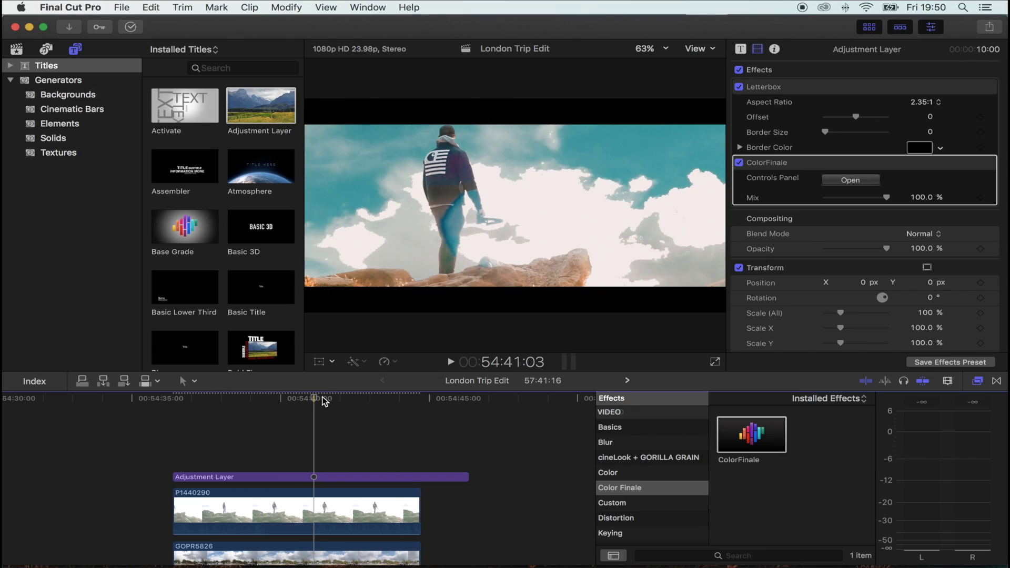